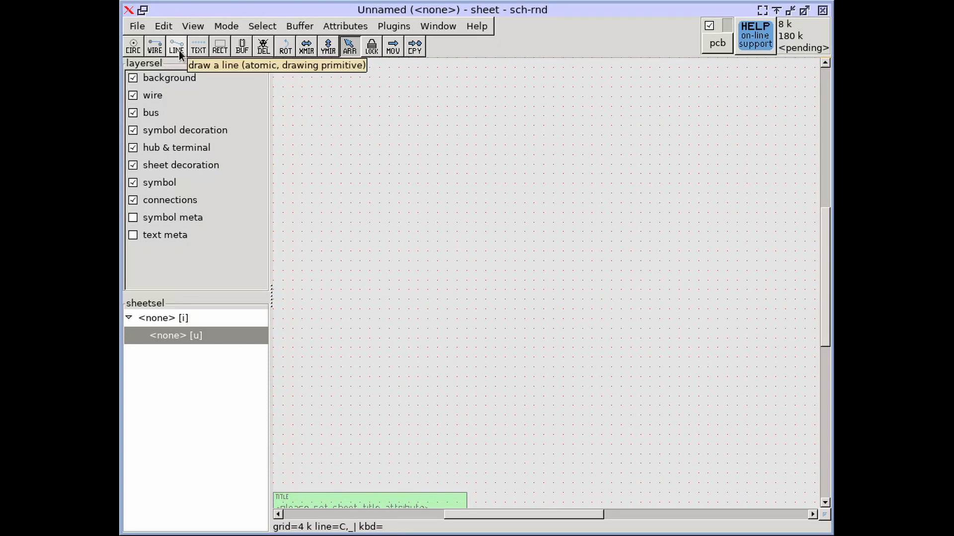
Draw an L-shaped wire about 36 k wide and 36 k tall in the upper part of the sheet
left_click(154, 46)
left_click(342, 134)
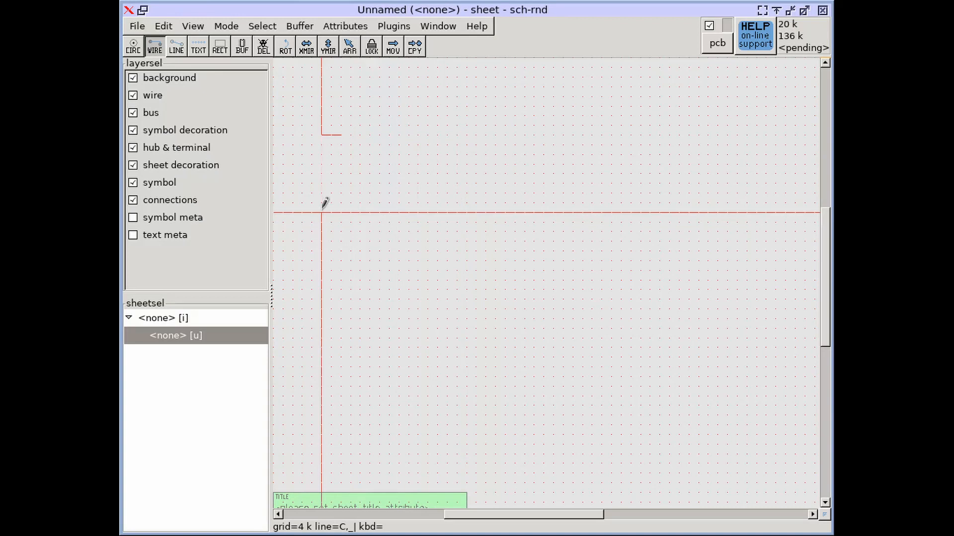
left_click(427, 222)
key("Escape")
Draw a plain diagonal line beside the wire, about 48 k across and 36 k down
left_click(175, 46)
left_click(476, 134)
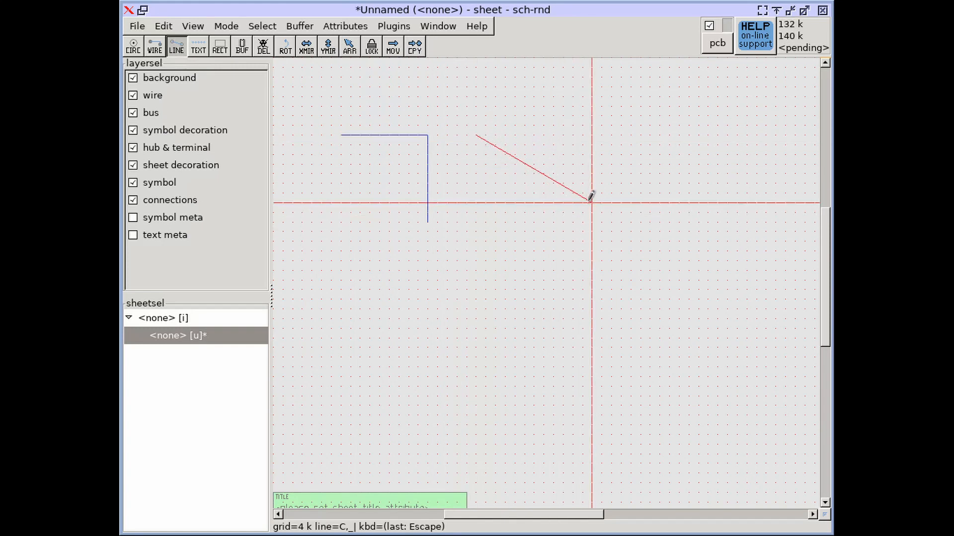
left_click(591, 220)
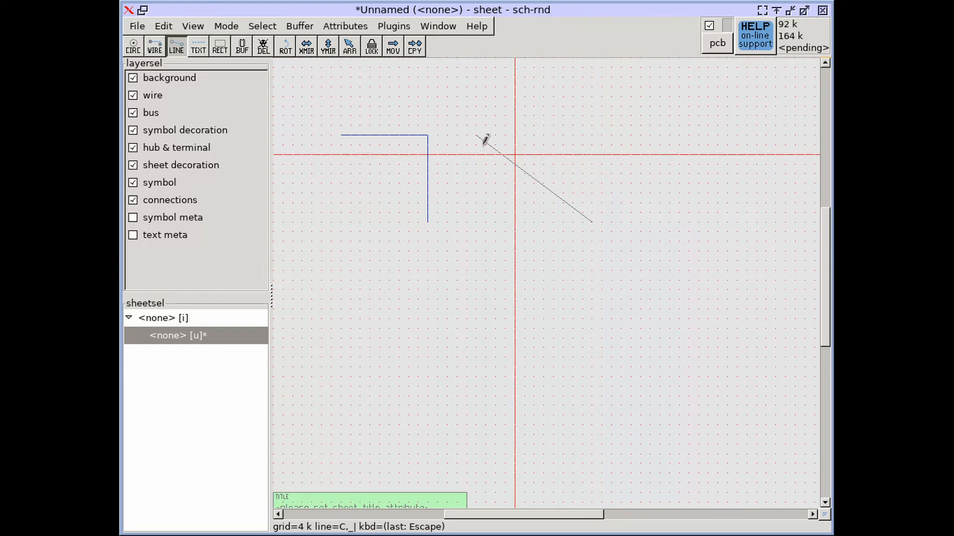
key("Escape")
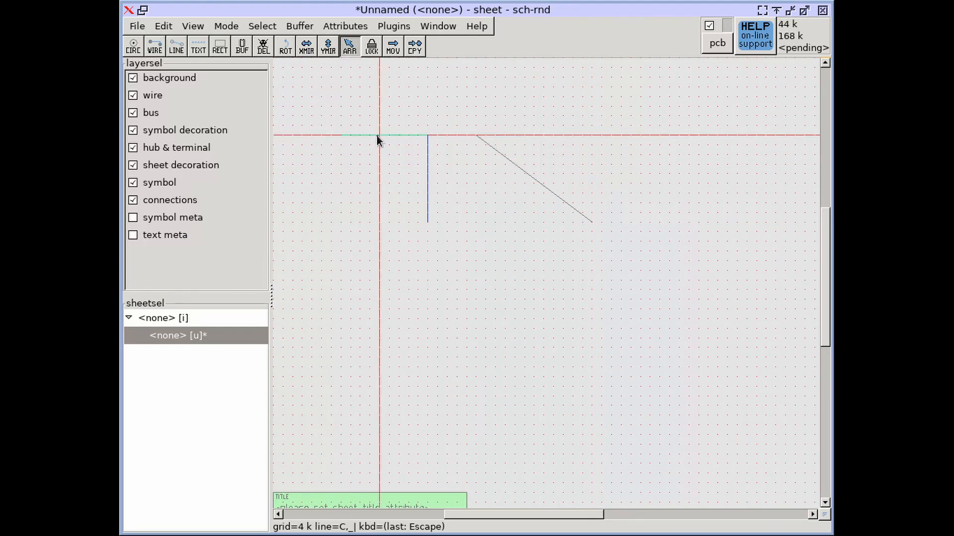
Examine how the wire net and the plain line are structured in the wirenet's tree view, and close it
right_click(377, 135)
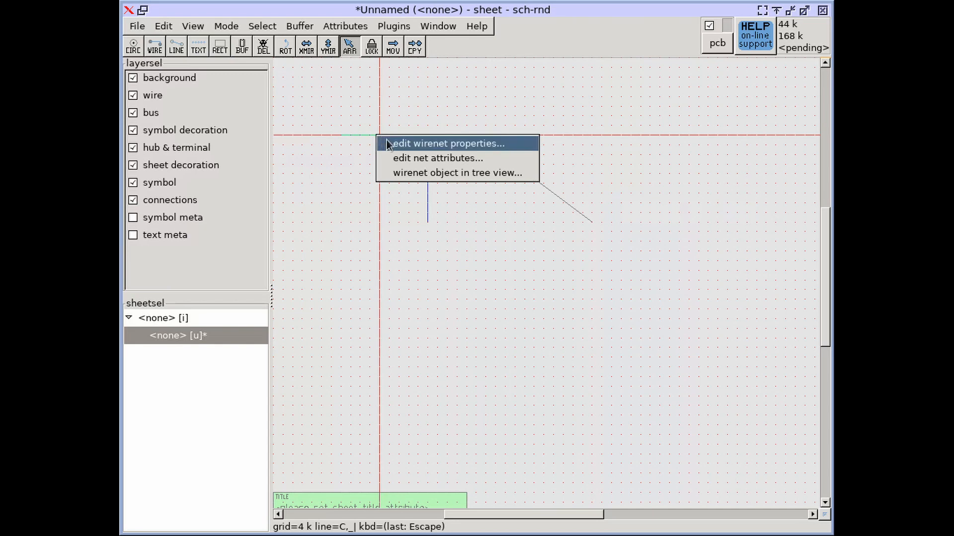
left_click(421, 173)
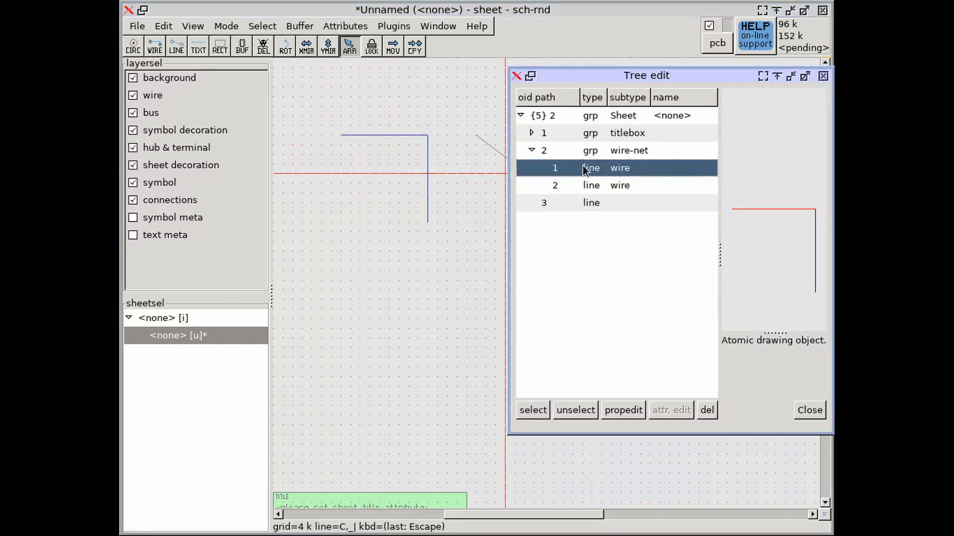
scroll(757, 204, "down", 4)
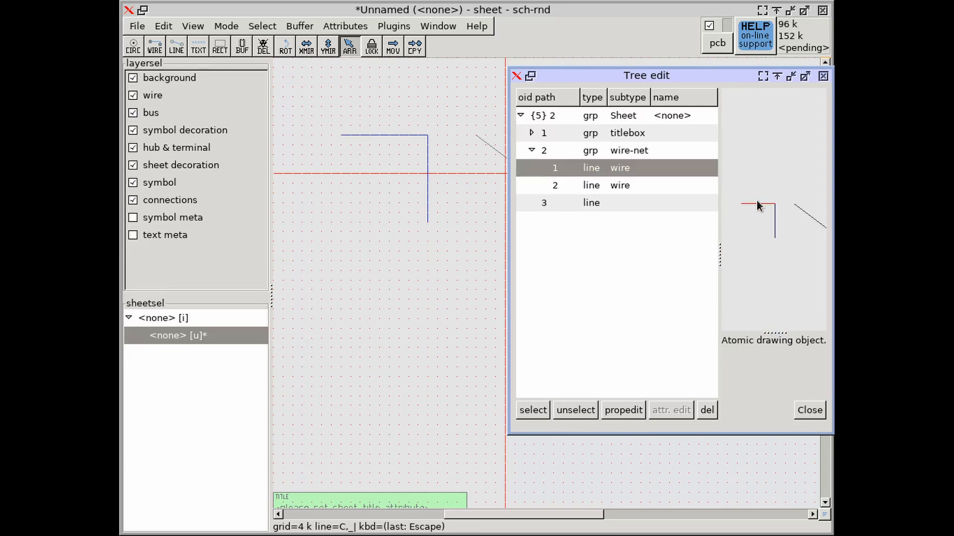
left_click(610, 155)
left_click(614, 171)
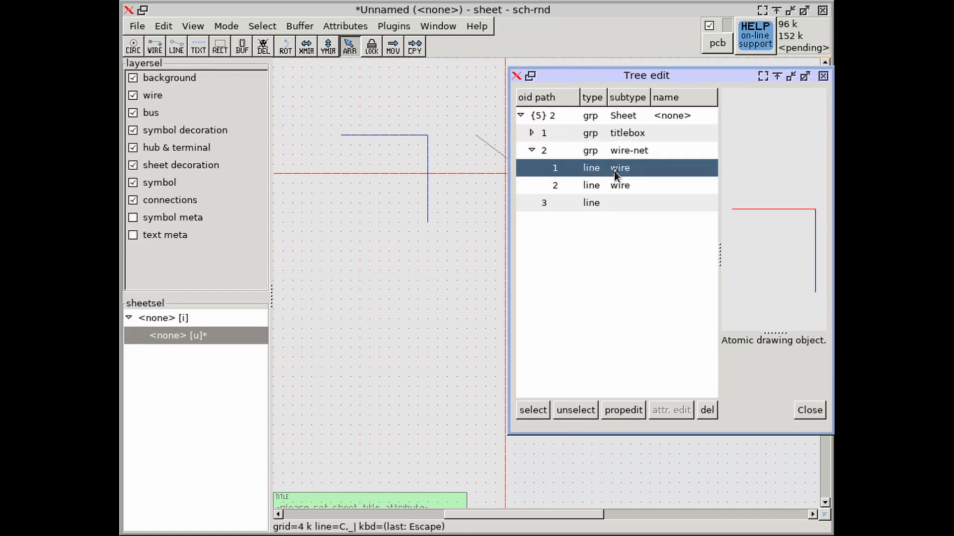
left_click(584, 203)
scroll(745, 201, "down", 3)
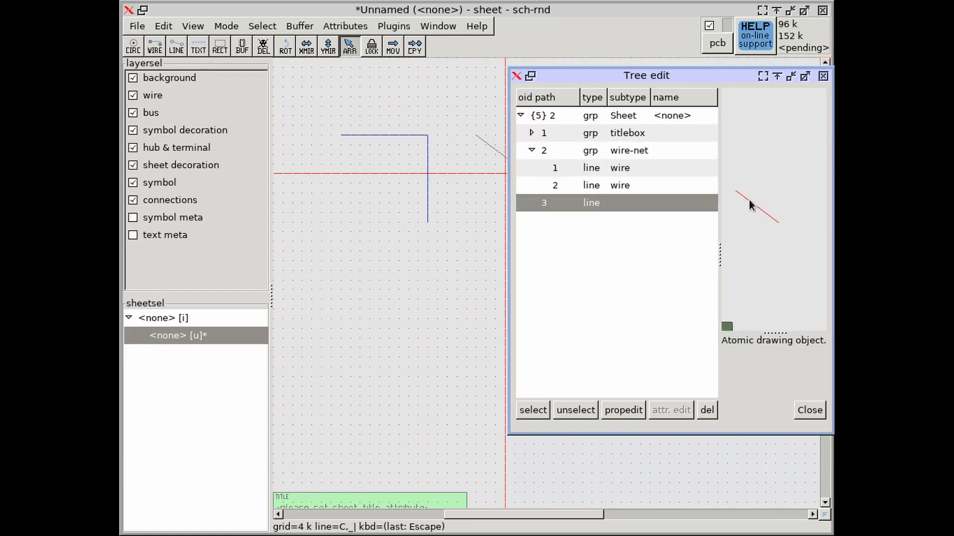
middle_click_drag(752, 205, 792, 205)
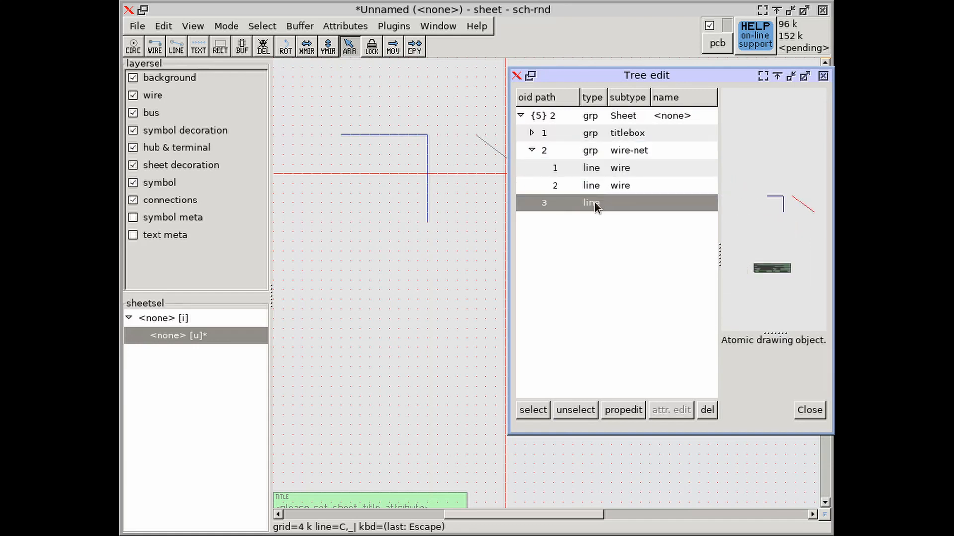
left_click(531, 150)
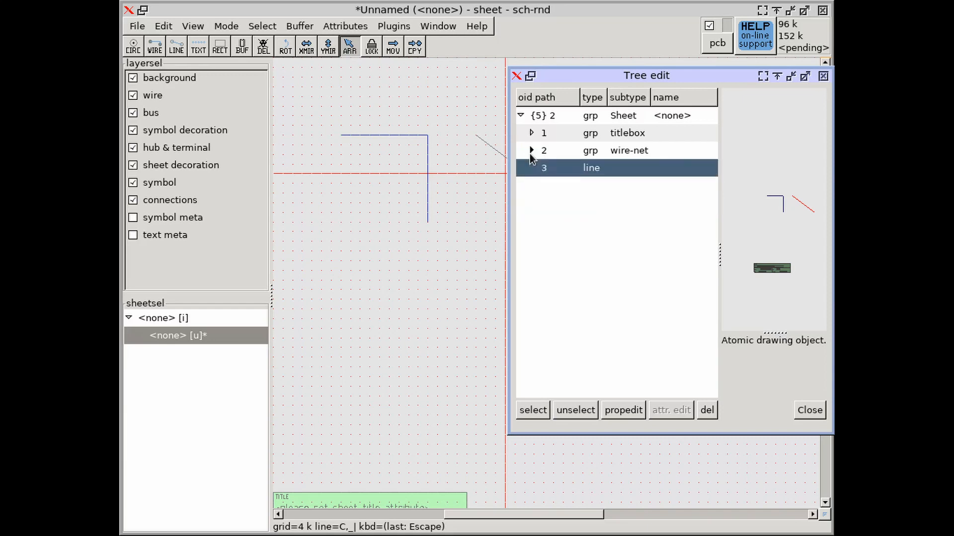
left_click(802, 409)
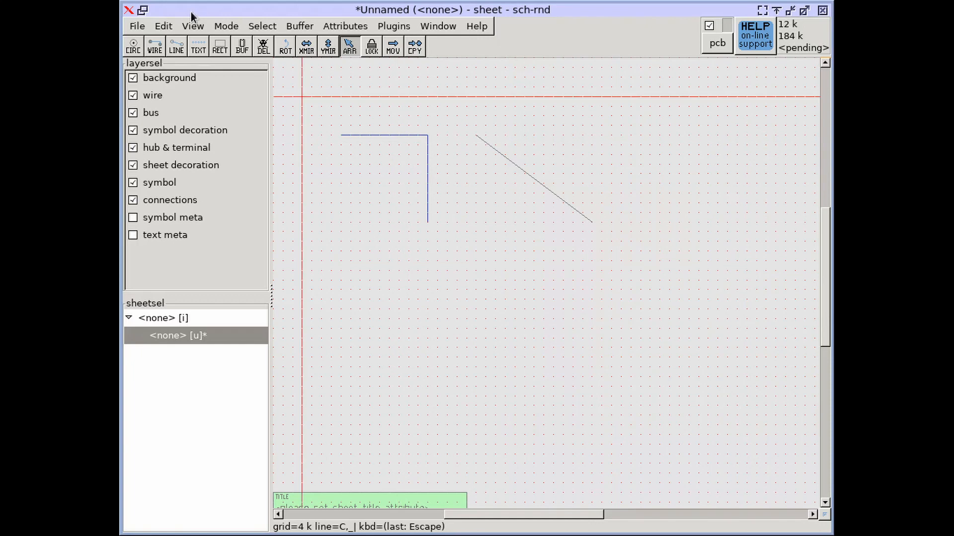
Draw a wire branch from the horizontal segment about 20 k down and 16 k right onto the vertical wire
left_click(155, 47)
scroll(417, 94, "up", 4)
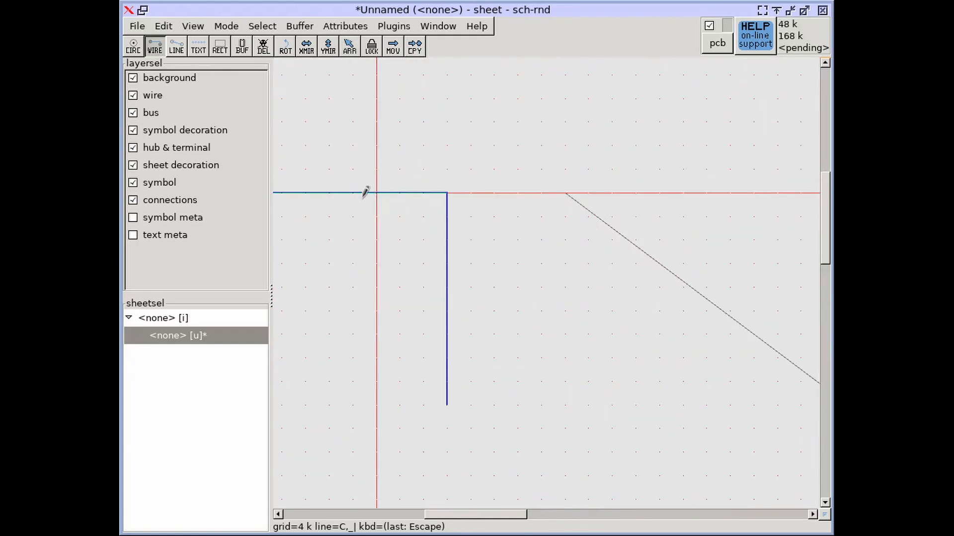
left_click(354, 310)
left_click(448, 310)
scroll(478, 328, "down", 1)
middle_click_drag(400, 333, 473, 361)
scroll(445, 323, "up", 3)
scroll(473, 360, "down", 4)
middle_click_drag(618, 331, 557, 307)
Draw a plain L-shaped line beside the wires, about 20 k down and 16 k right
left_click(181, 48)
middle_click_drag(496, 321, 491, 238)
left_click(502, 299)
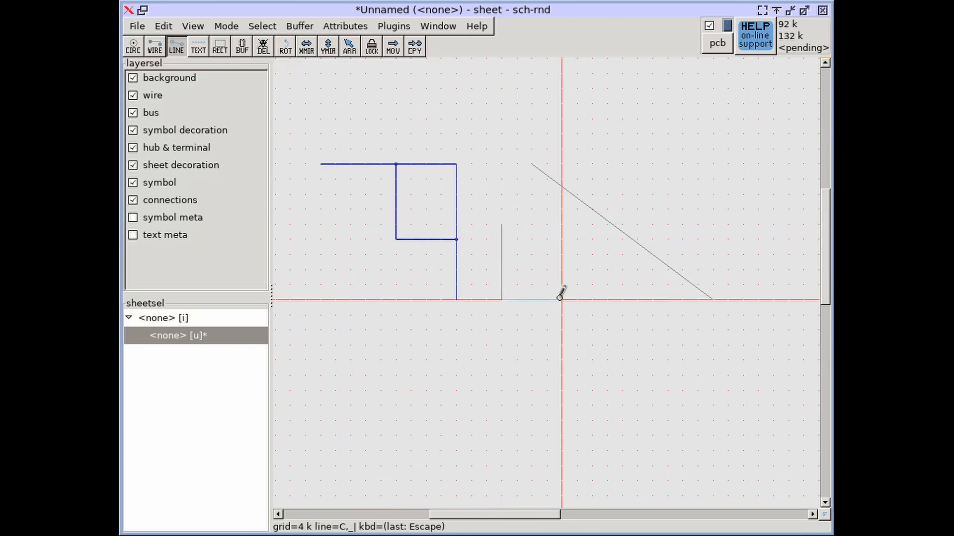
left_click(561, 299)
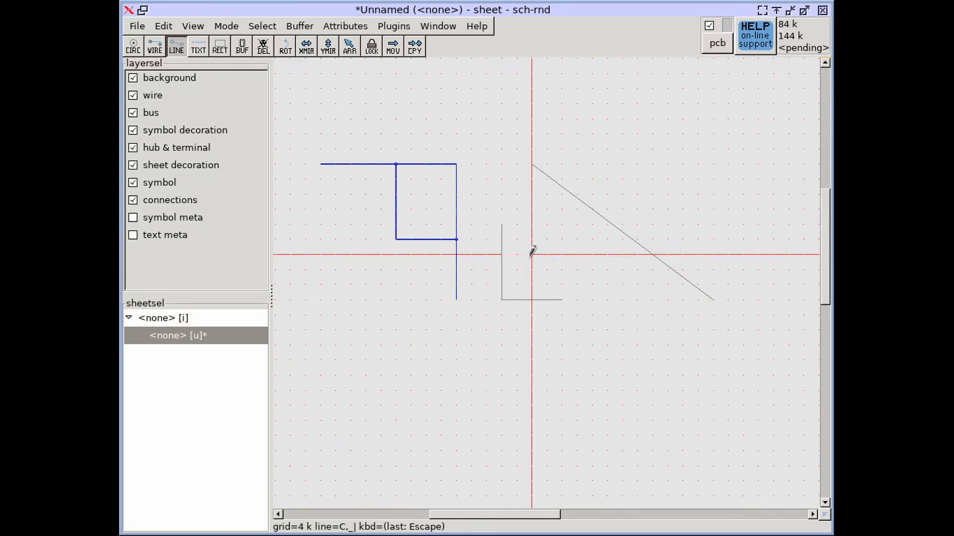
Draw a plain line branch from the L shape's upright about 8 k right and 12 k down onto its base
left_click(536, 256)
left_click(538, 294)
key("Escape")
scroll(484, 253, "up", 4)
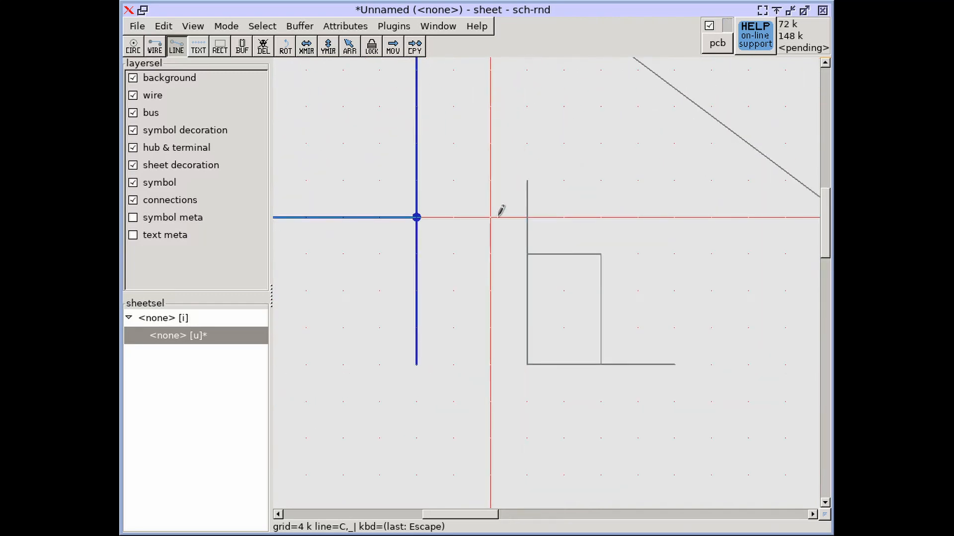
scroll(500, 211, "down", 3)
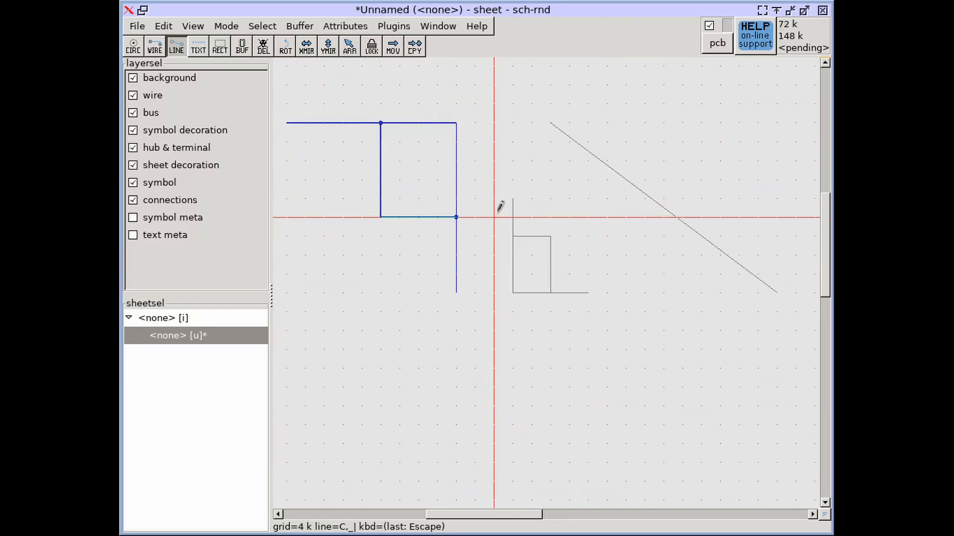
Draw a separate two-segment wire below the existing drawing, about 40 k right and 28 k down
key("F11")
middle_click_drag(339, 188, 438, 111)
middle_click_drag(447, 215, 431, 87)
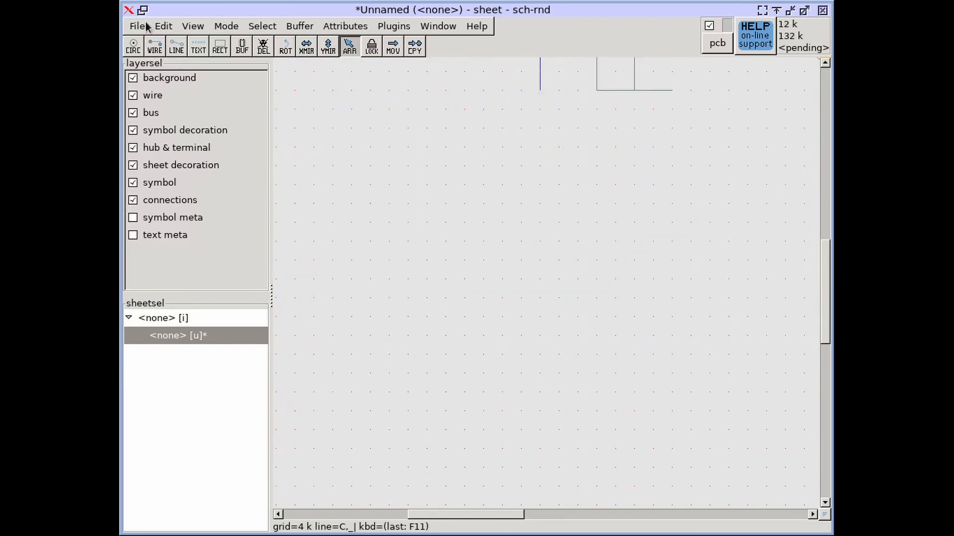
left_click(154, 46)
left_click(333, 222)
left_click(521, 354)
key("Escape")
Draw a plain two-segment line beside the lower wire, about 24 k right and 28 k down
left_click(176, 45)
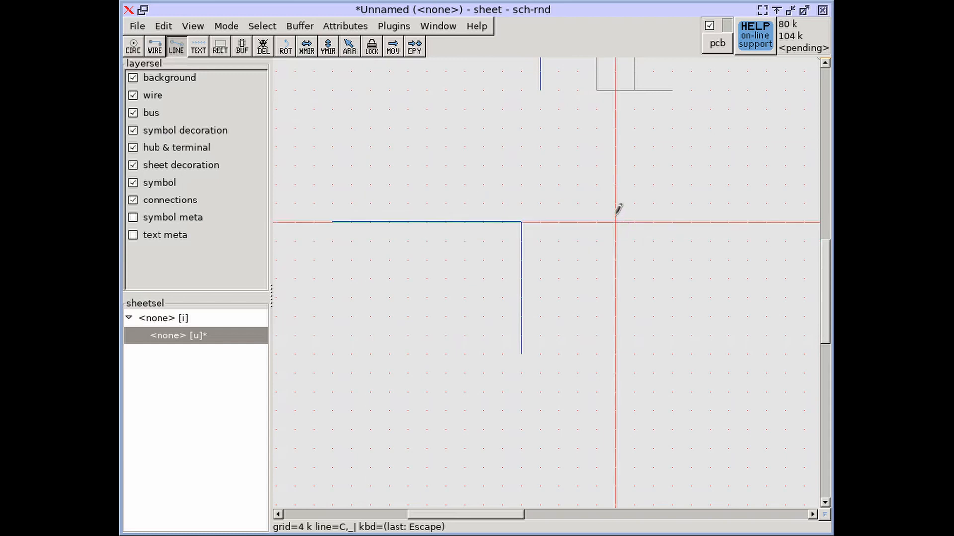
left_click(729, 354)
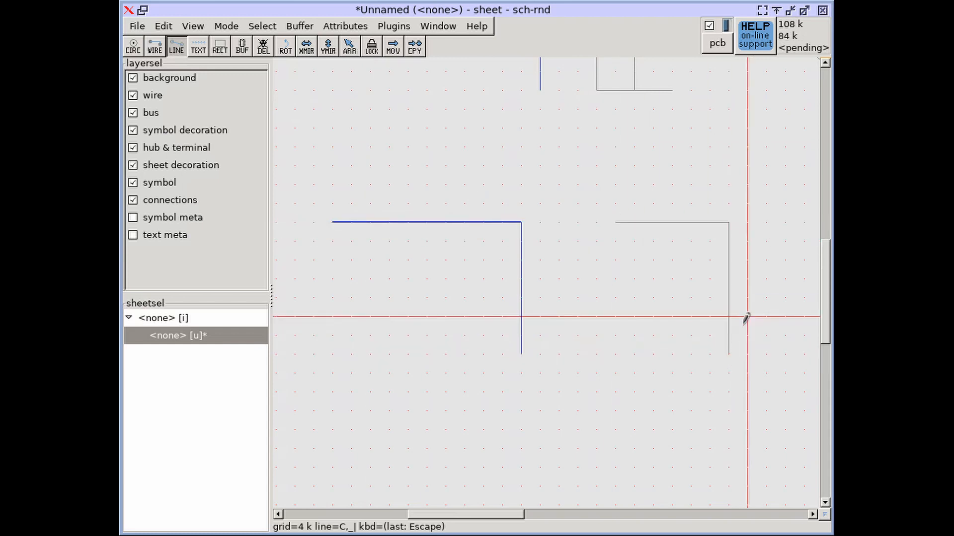
key("Escape")
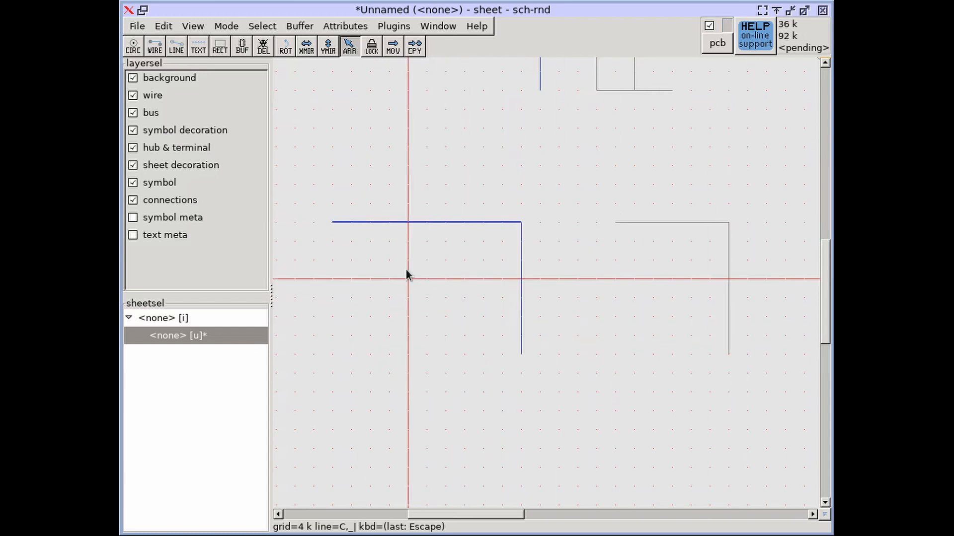
Move the free endpoints of the lower wire and the lower plain line so all four segments become slanted
left_click_drag(332, 223, 370, 297)
left_click_drag(521, 354, 446, 373)
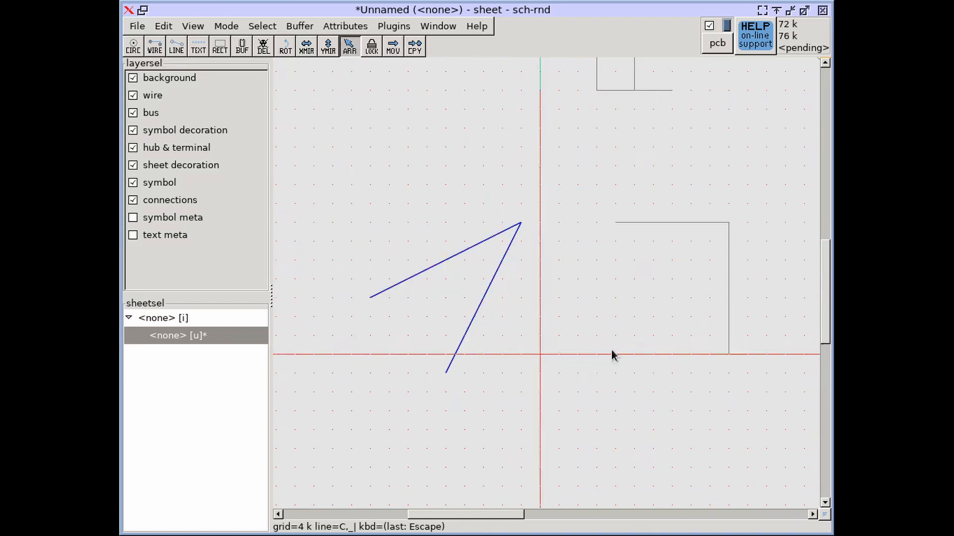
left_click_drag(615, 224, 616, 278)
left_click_drag(729, 355, 671, 356)
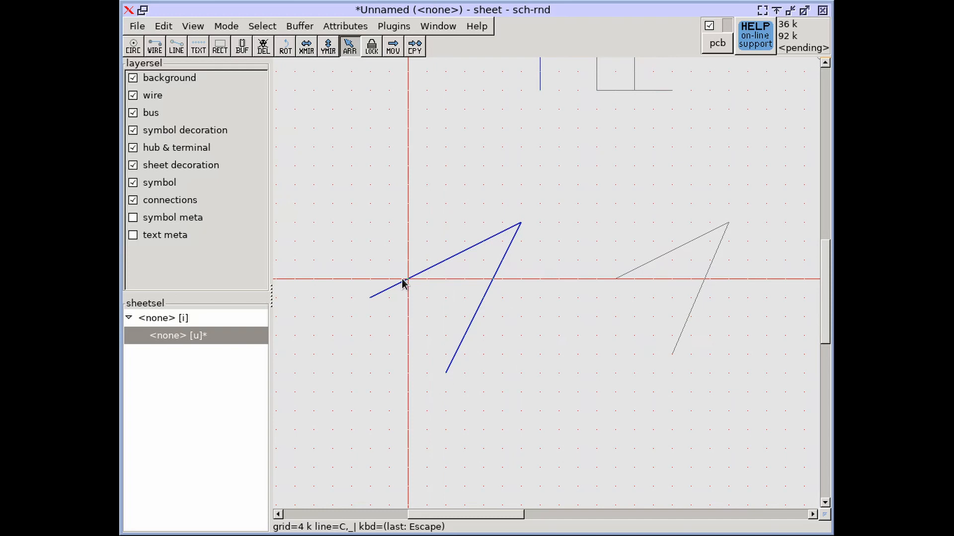
Try moving only the upper segment of the lower wire away from its corner, and undo the move
left_click_drag(400, 282, 362, 247)
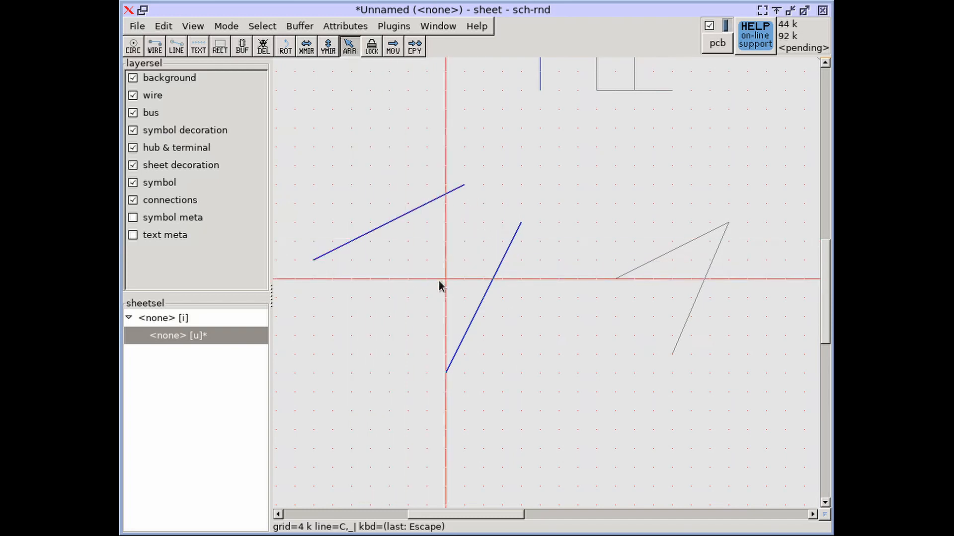
key("u")
key("u")
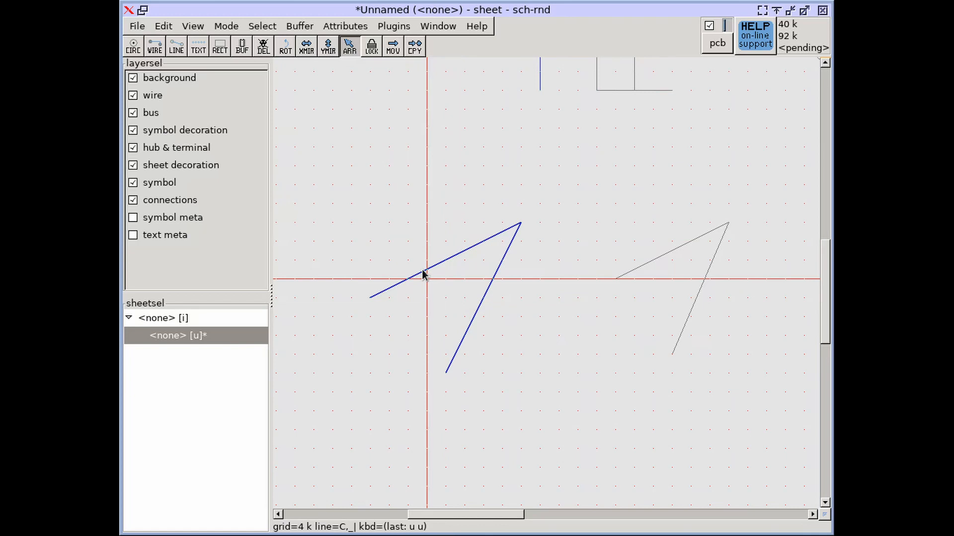
Move the whole lower wire net 8 k left and 8 k up, and the upper lower-plain-line segment 16 k left and 8 k up
left_click(407, 278)
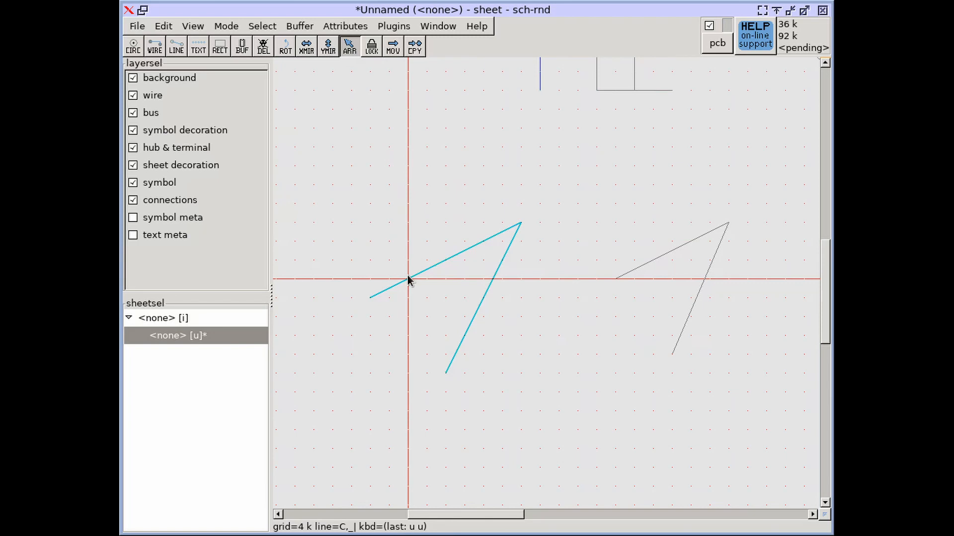
left_click_drag(407, 279, 370, 240)
left_click(571, 318)
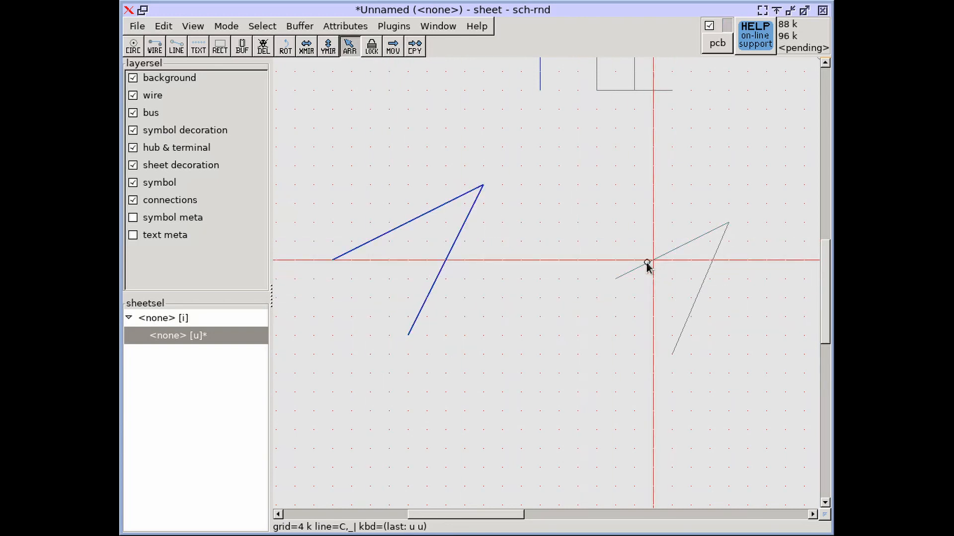
left_click_drag(647, 266, 570, 232)
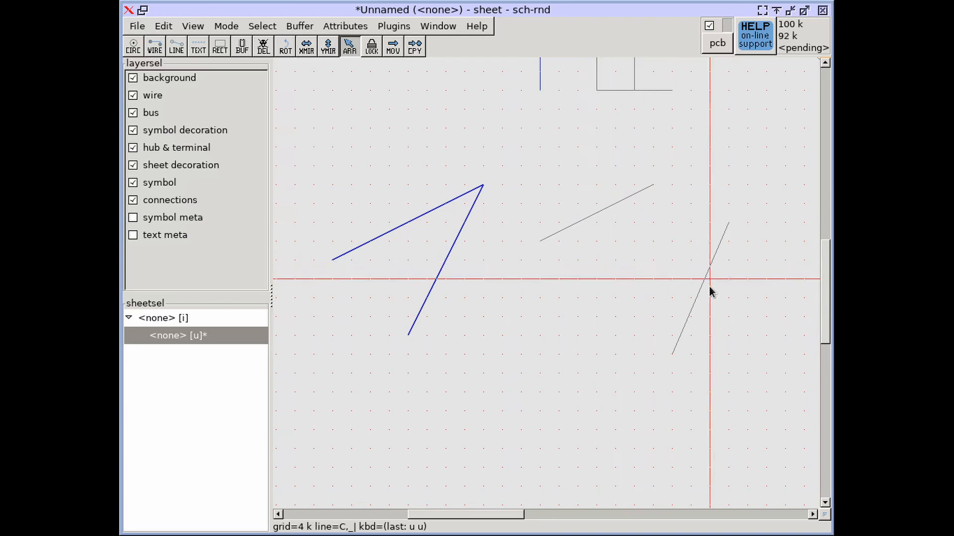
Open the pen editor for the horizontal base line of the small plain-line figure
scroll(699, 291, "down", 4)
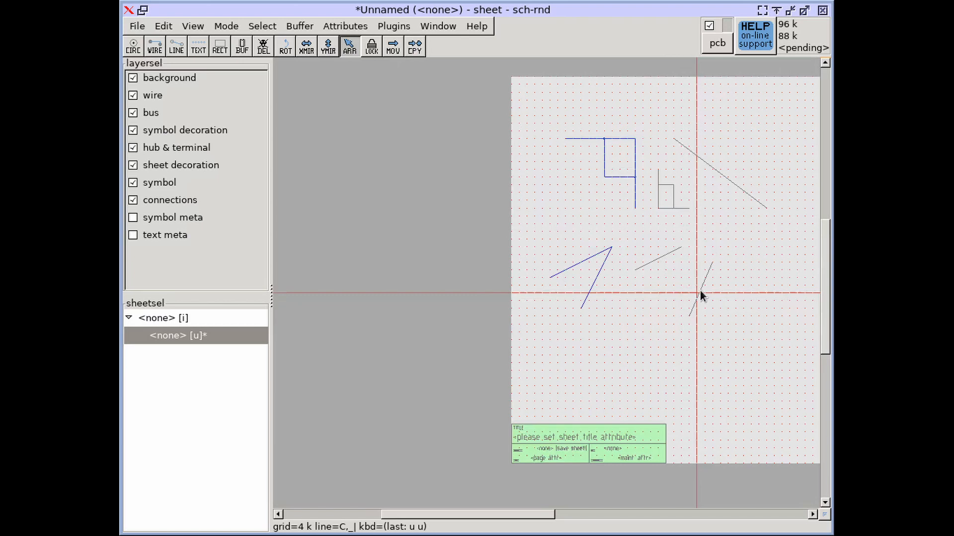
scroll(672, 248, "up", 5)
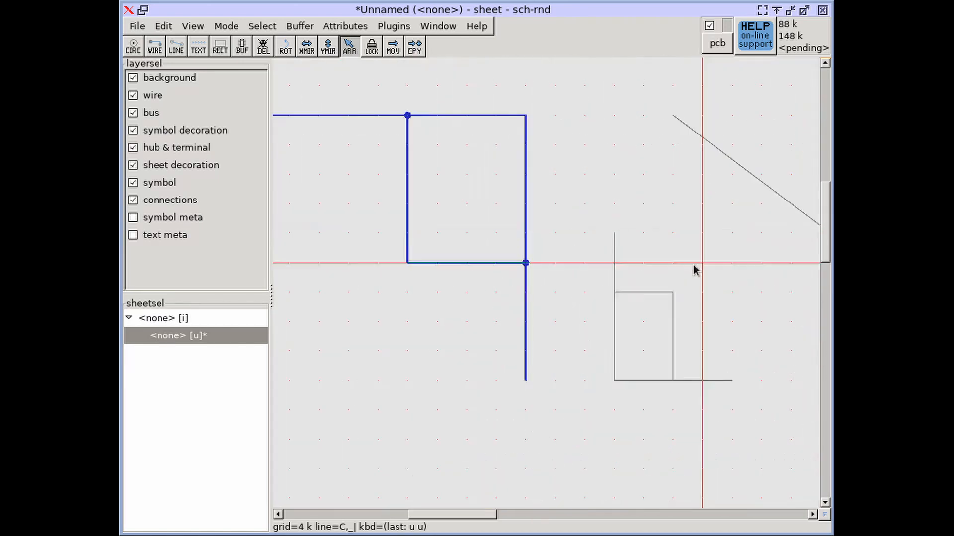
middle_click_drag(642, 322, 590, 263)
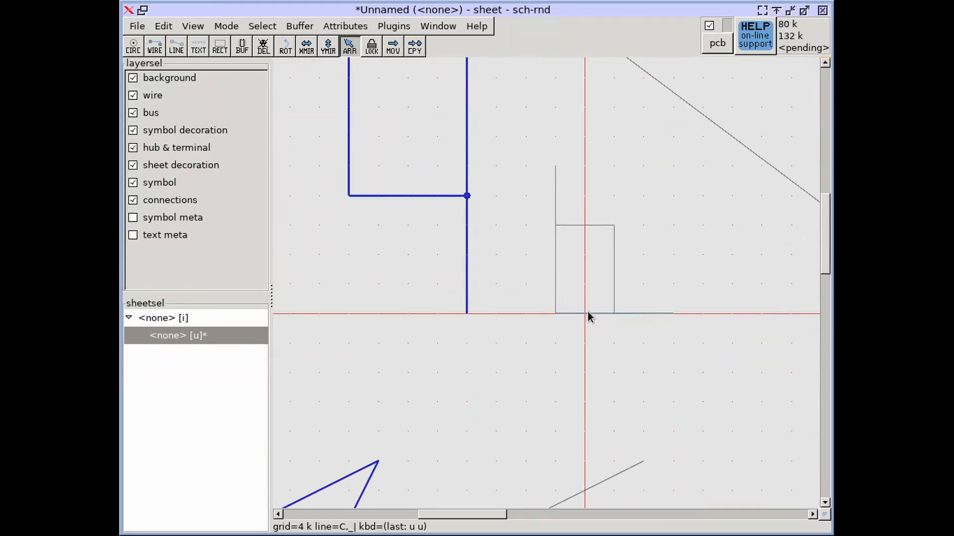
key("e")
key("p")
left_click_drag(531, 179, 351, 123)
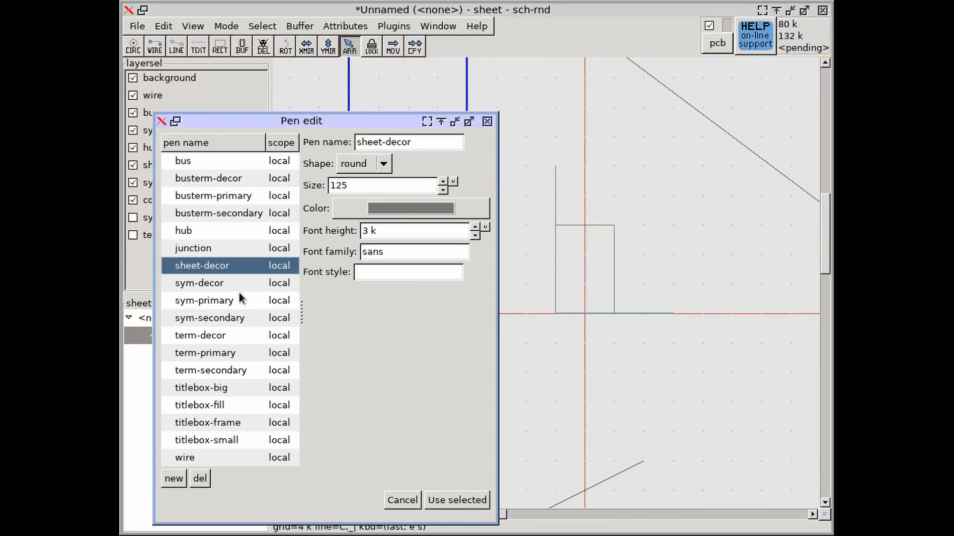
Browse the term and titlebox pens, and assign titlebox-fill to the small figure's horizontal base line
left_click(219, 337)
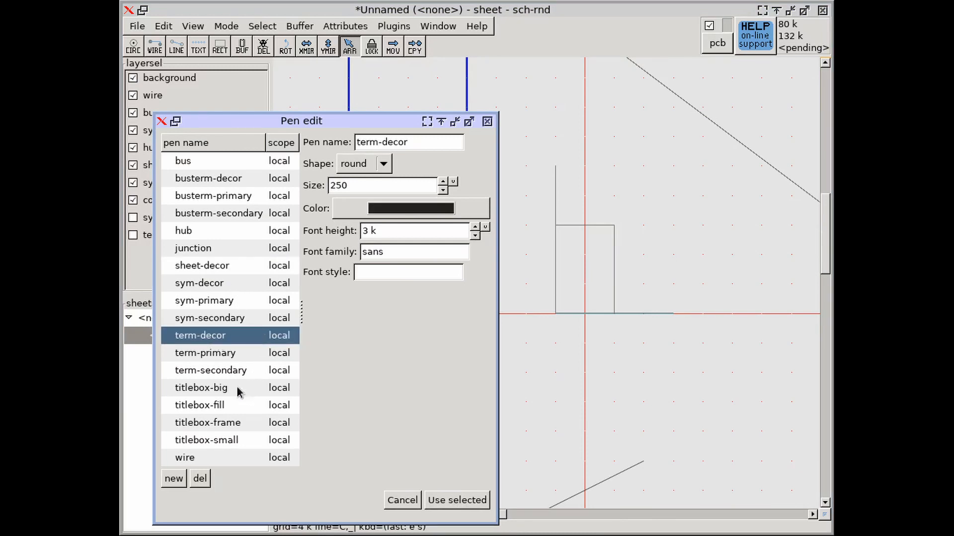
left_click(224, 405)
left_click(227, 388)
left_click(230, 440)
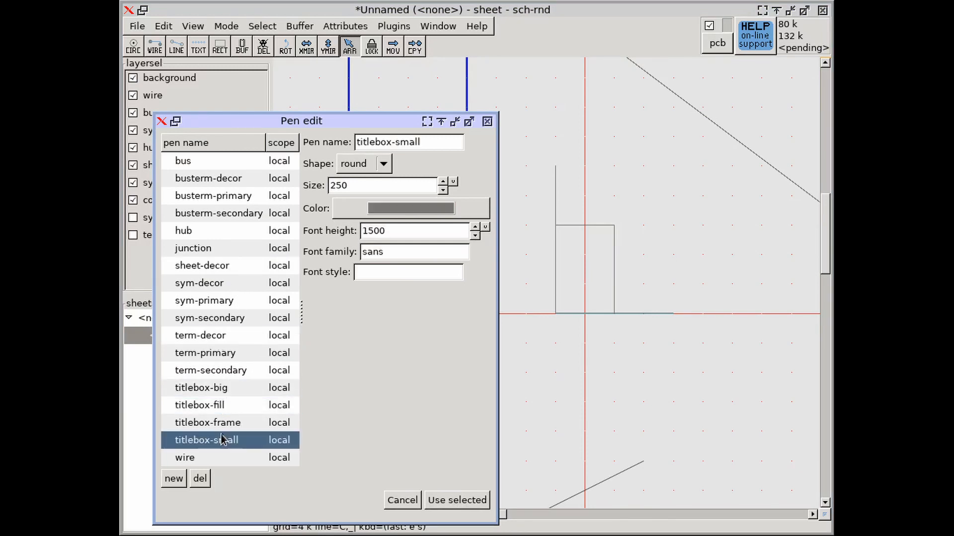
left_click(225, 422)
left_click(229, 406)
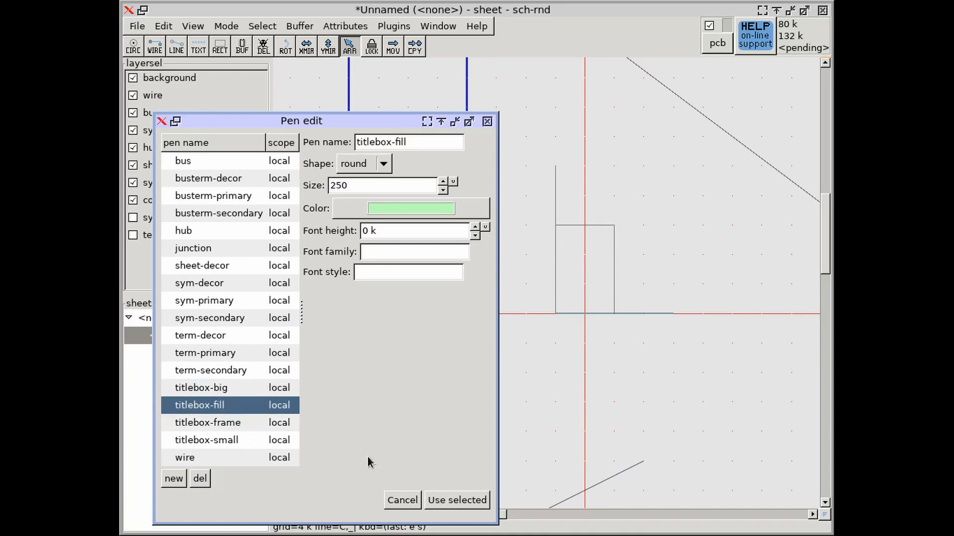
left_click(451, 499)
scroll(616, 347, "up", 4)
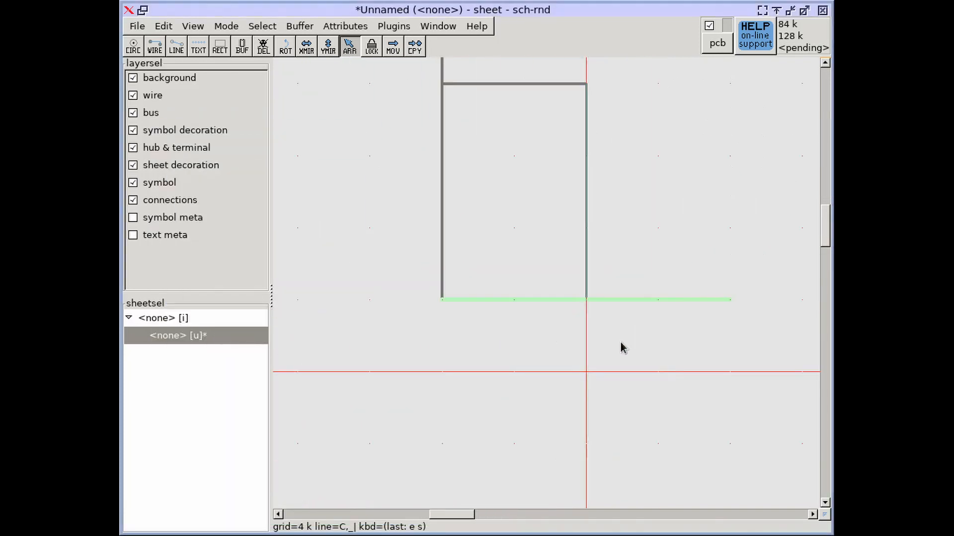
Open the pen editor for the small figure's tall vertical line and create a new pen with font height 6 k
scroll(588, 320, "down", 4)
scroll(593, 400, "down", 1)
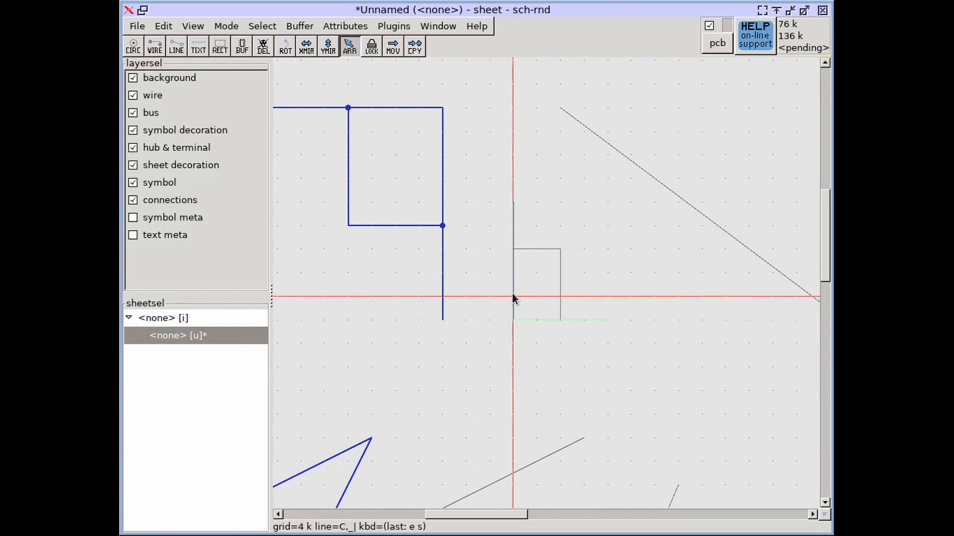
key("e")
key("s")
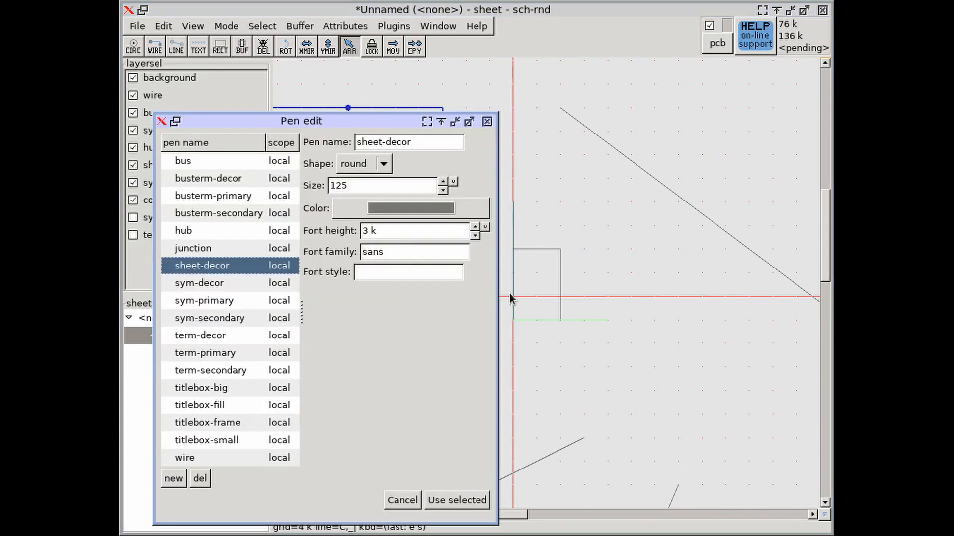
left_click(173, 478)
left_click(368, 230)
key("BackSpace")
type("6")
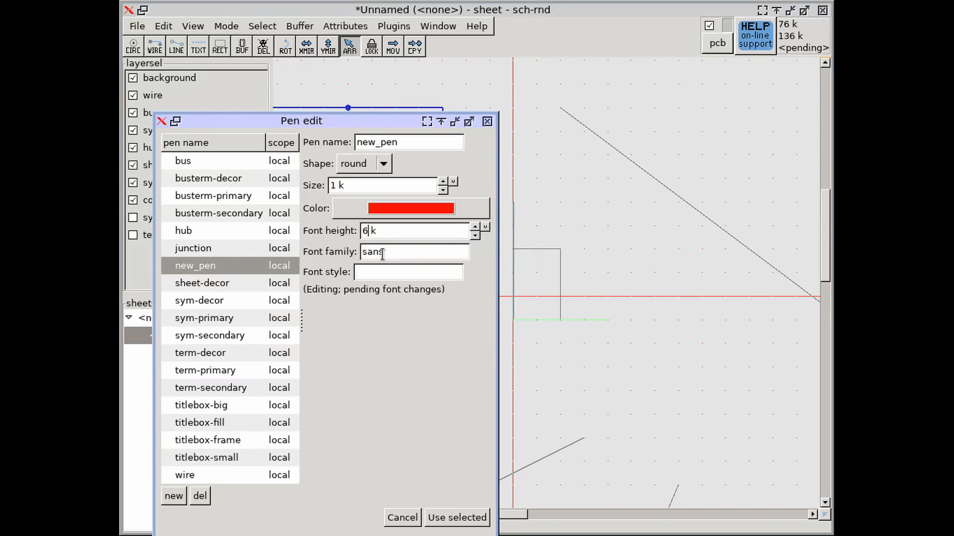
Set the new pen's size to 3 k and assign the pen to the tall vertical line
left_click(339, 188)
key("BackSpace")
type("3")
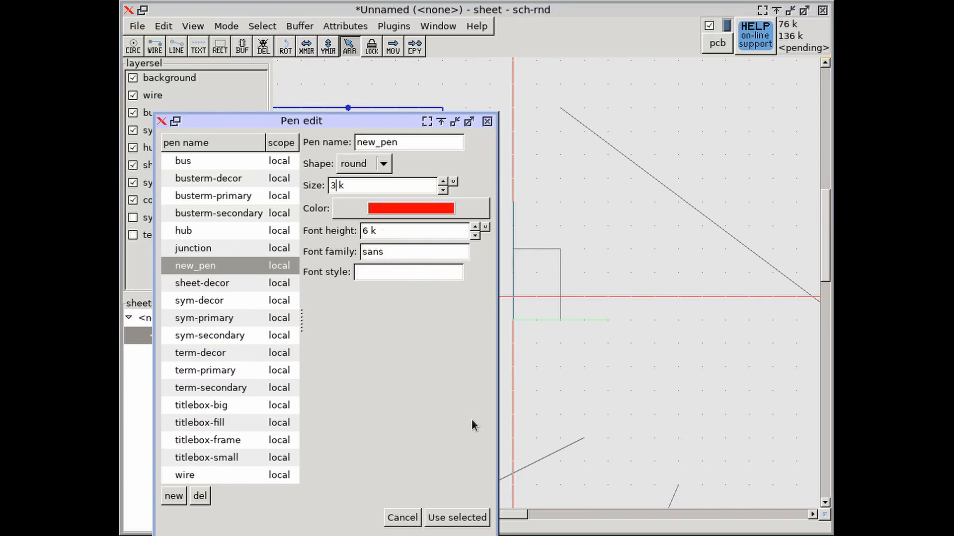
left_click(444, 518)
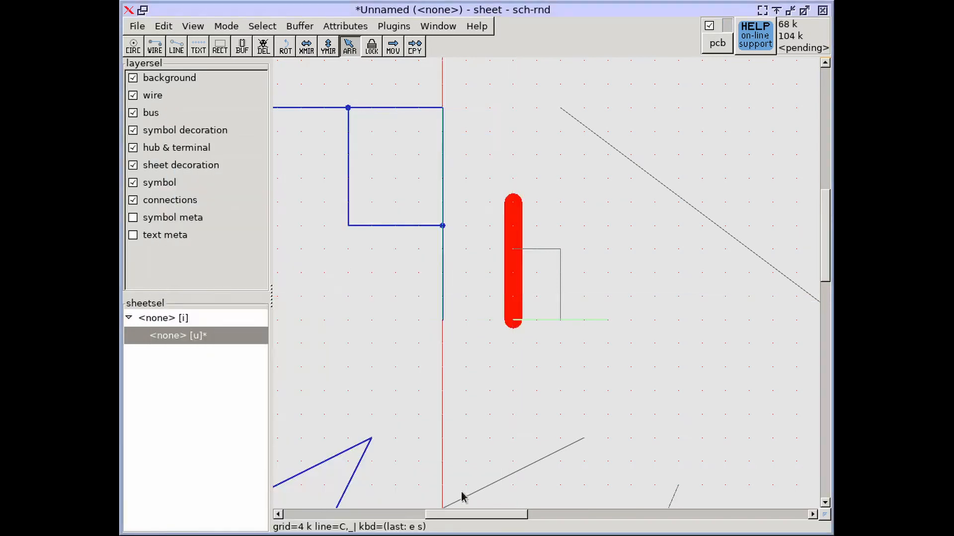
scroll(536, 251, "up", 2)
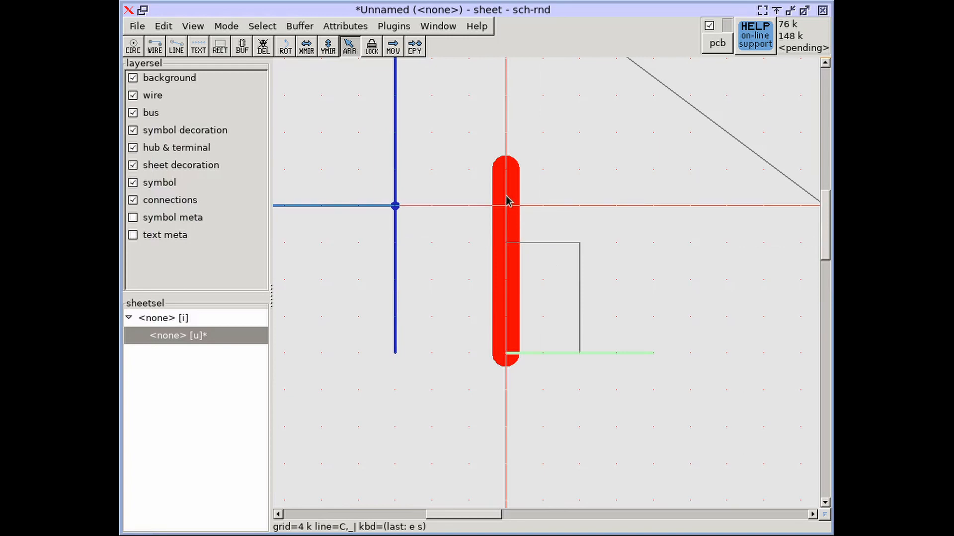
Draw a rectangle about 60 k wide and 64 k high in the empty area to the right of the long diagonal line
middle_click_drag(625, 235, 543, 237)
scroll(543, 236, "down", 3)
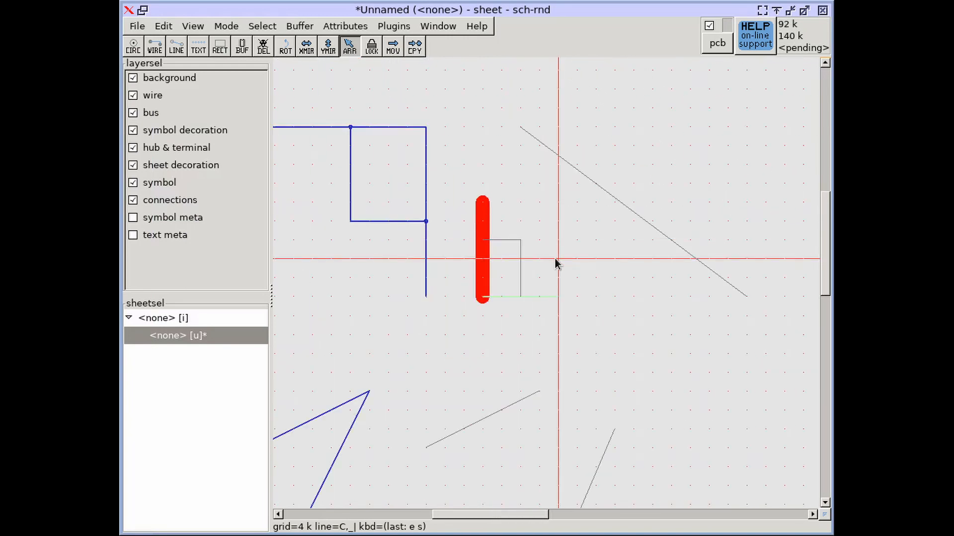
left_click(220, 50)
scroll(532, 193, "down", 3)
middle_click_drag(633, 186, 461, 193)
scroll(534, 166, "up", 1)
left_click_drag(520, 164, 701, 357)
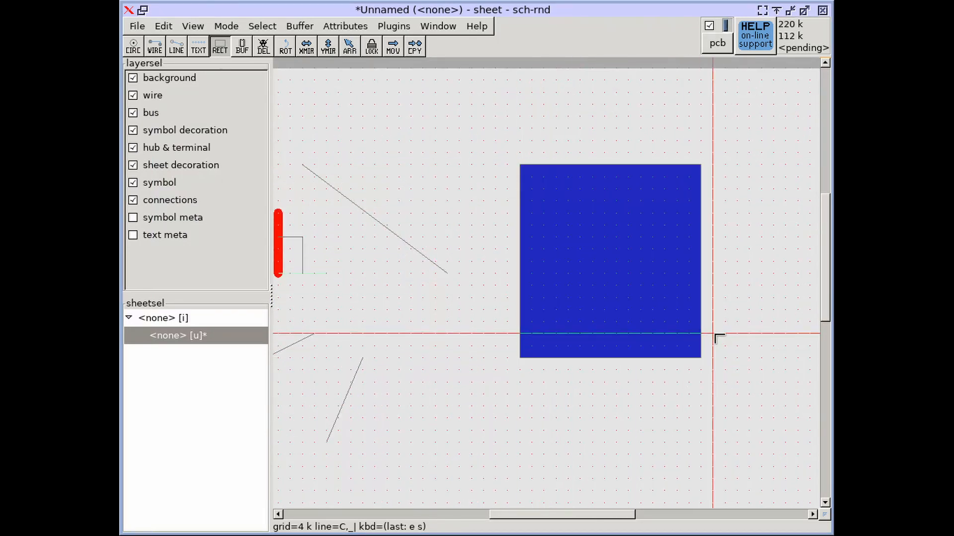
key("Escape")
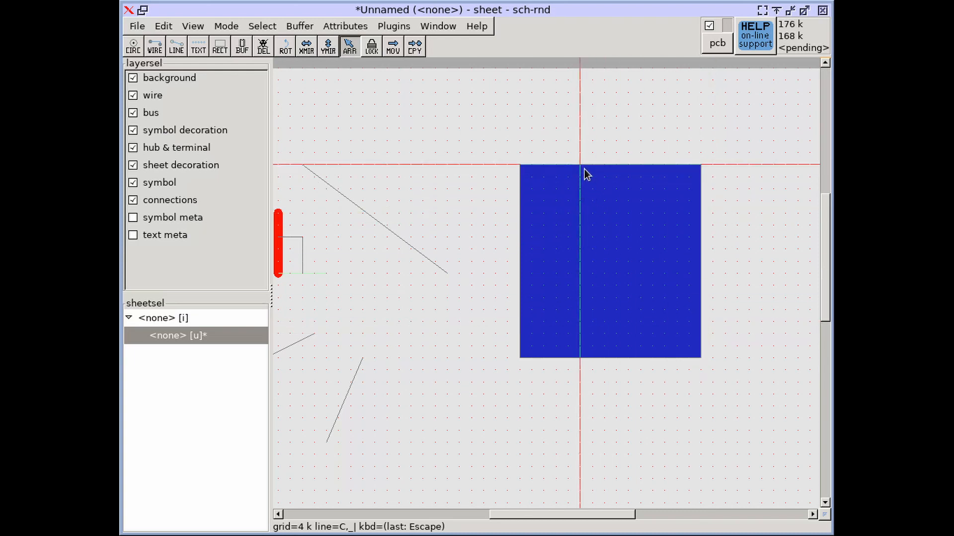
Set the rectangle's outline pen to sym-decor and check the border at a corner
key("e")
key("p")
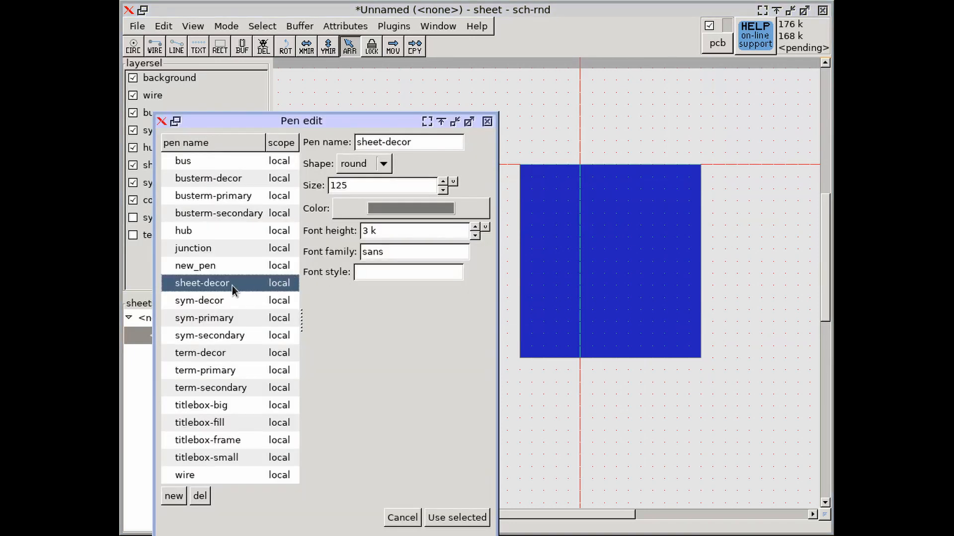
left_click(213, 300)
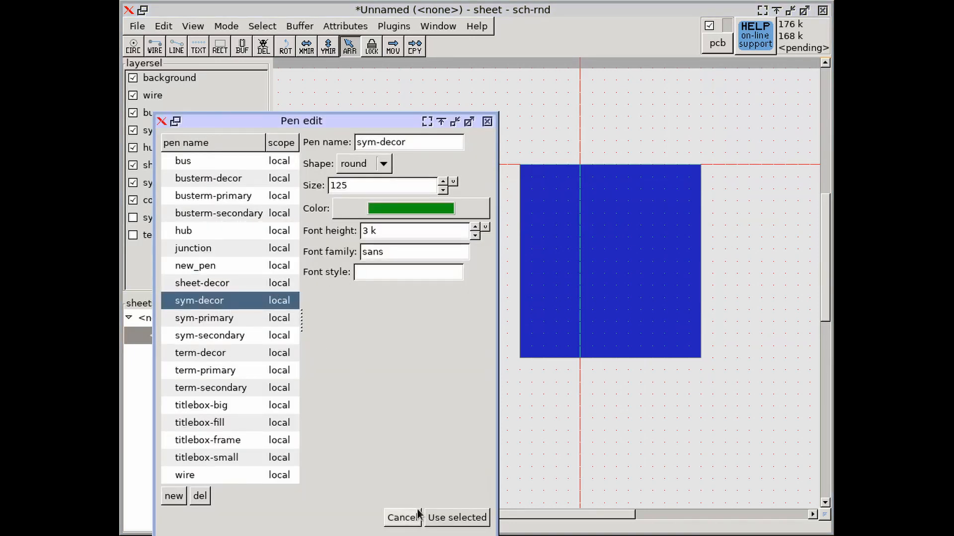
left_click(439, 518)
scroll(487, 177, "up", 5)
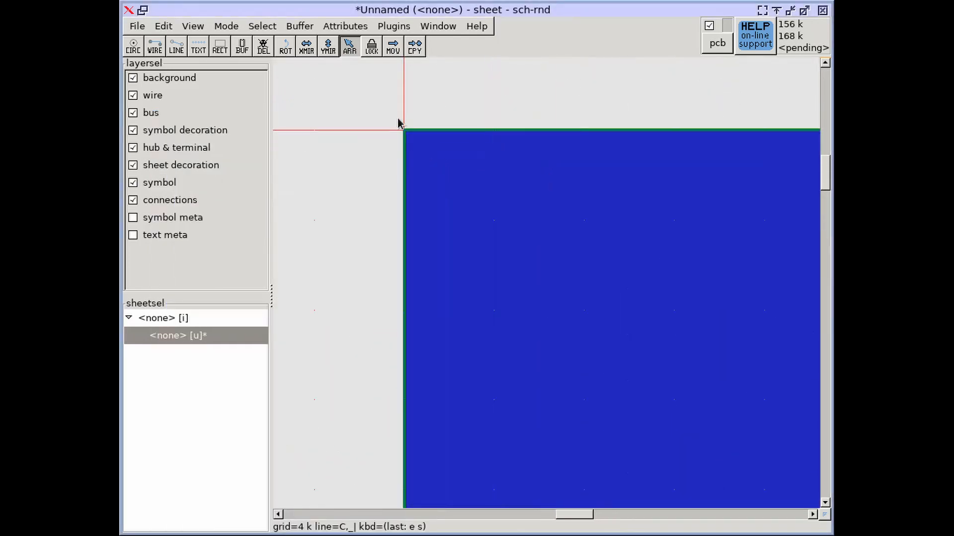
scroll(507, 306, "down", 5)
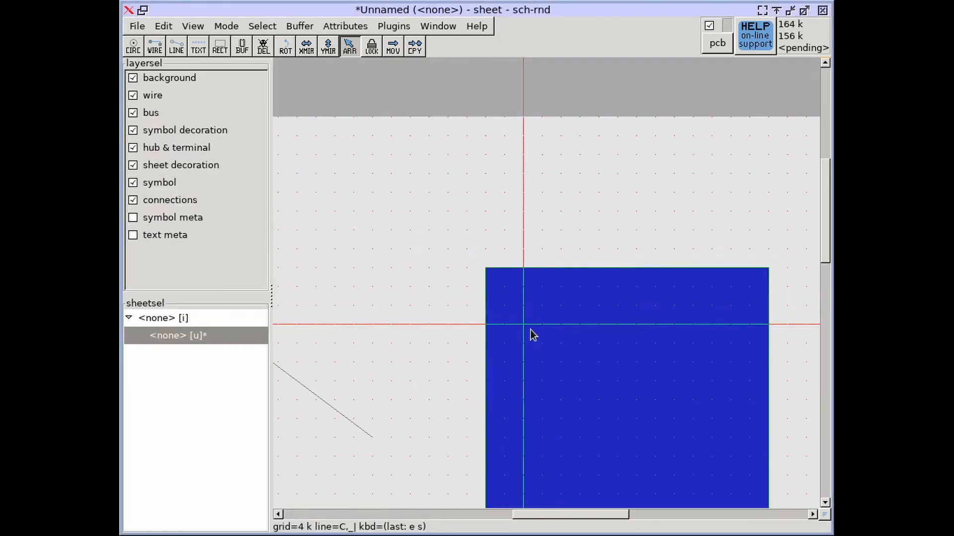
Open the rectangle's polygon properties and inspect its stroke property
scroll(516, 318, "up", 1)
right_click(505, 229)
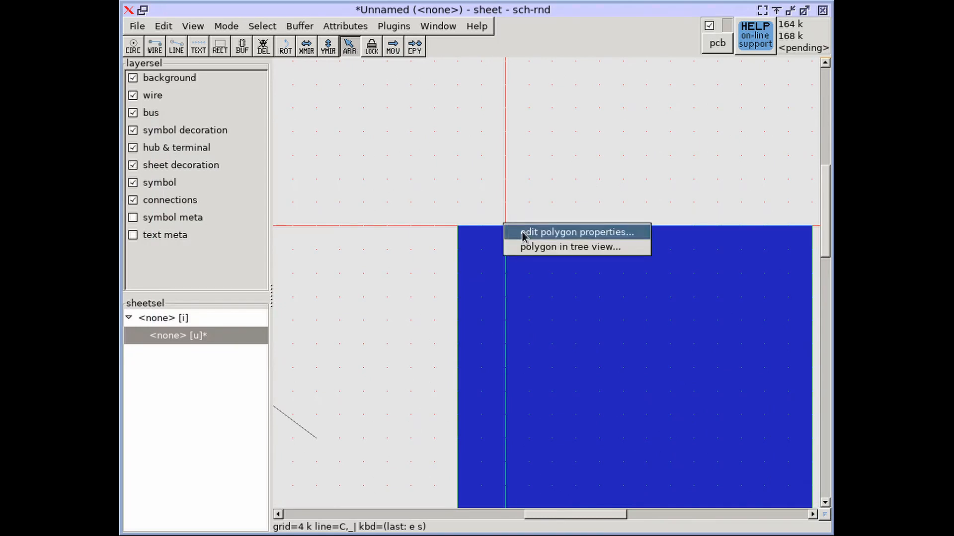
left_click(520, 237)
left_click_drag(472, 160, 357, 131)
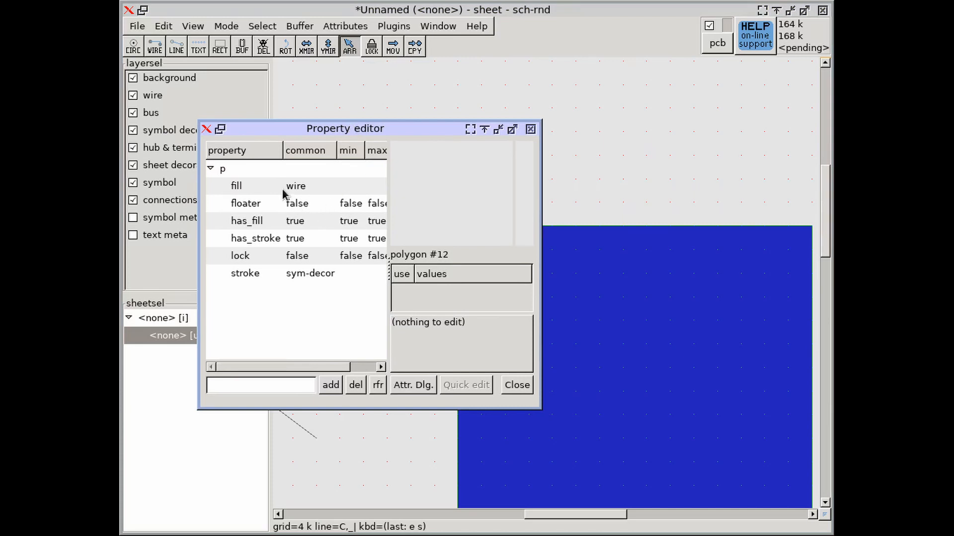
left_click(291, 275)
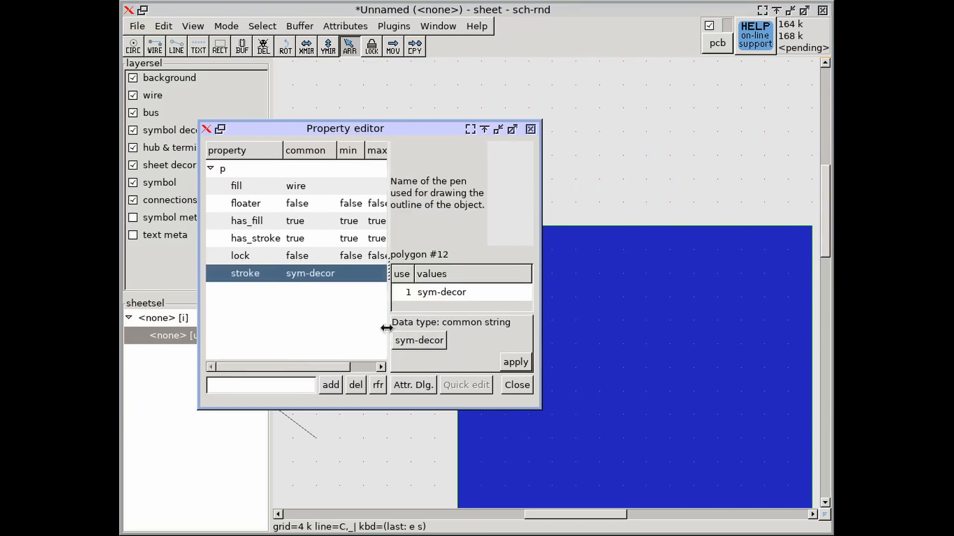
Set the rectangle's fill pen to titlebox-small and close the property editor
left_click(282, 185)
left_click(405, 341)
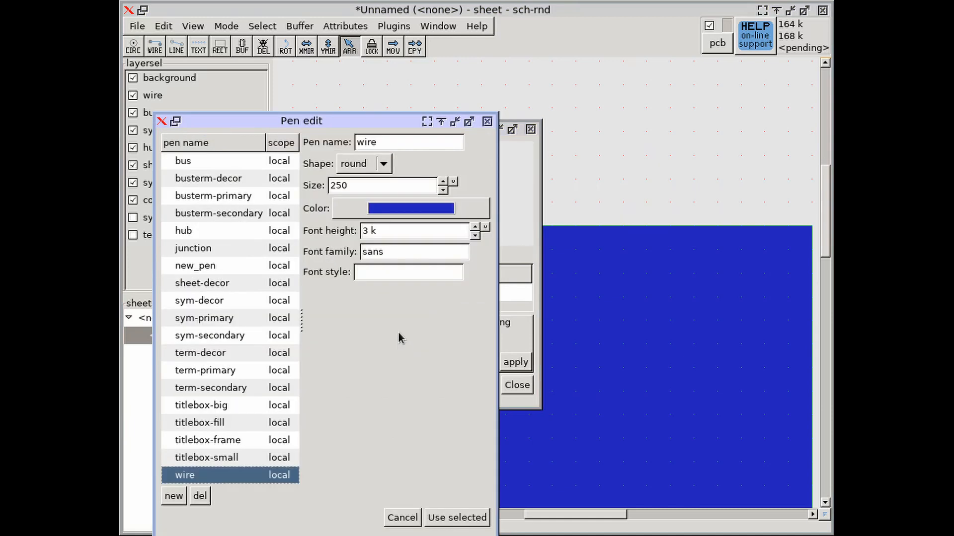
left_click(220, 457)
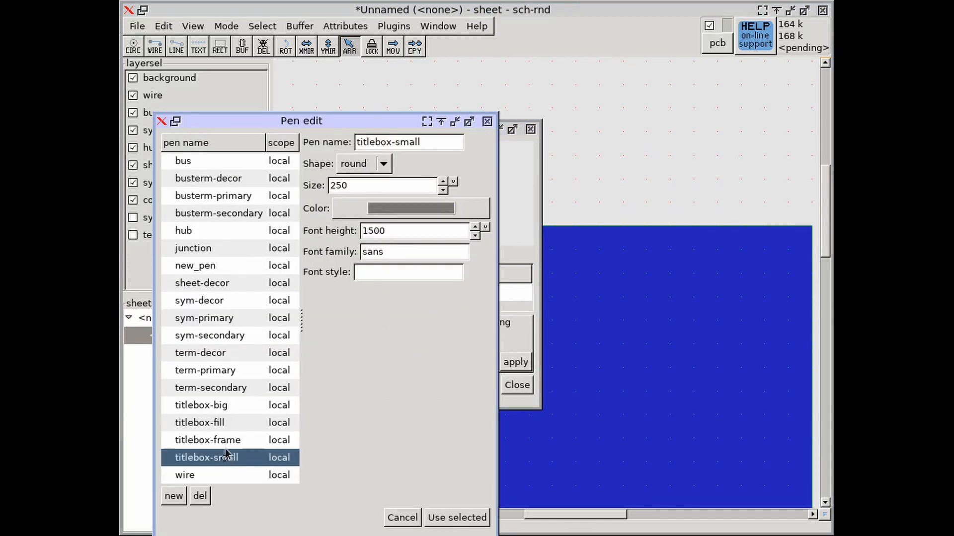
left_click(449, 517)
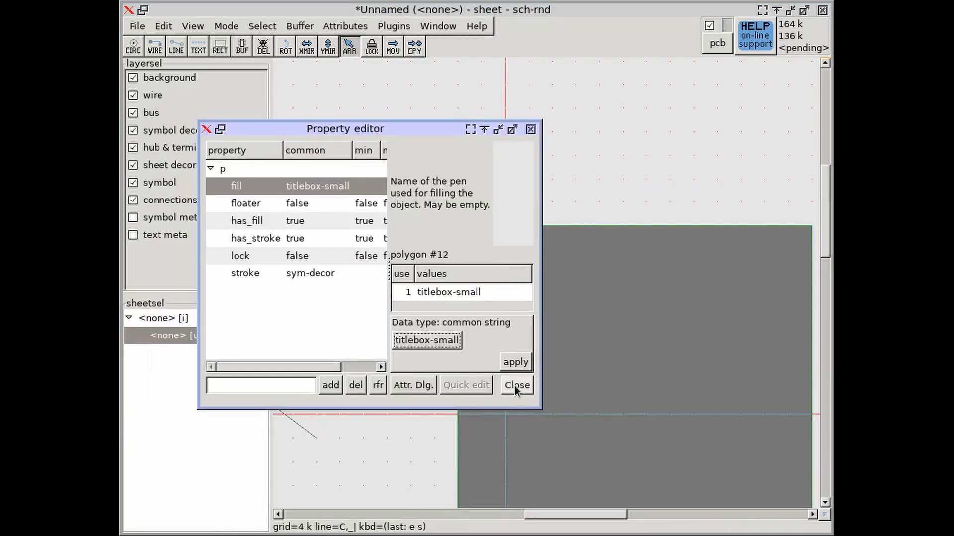
left_click(516, 362)
left_click(517, 385)
scroll(496, 264, "up", 4)
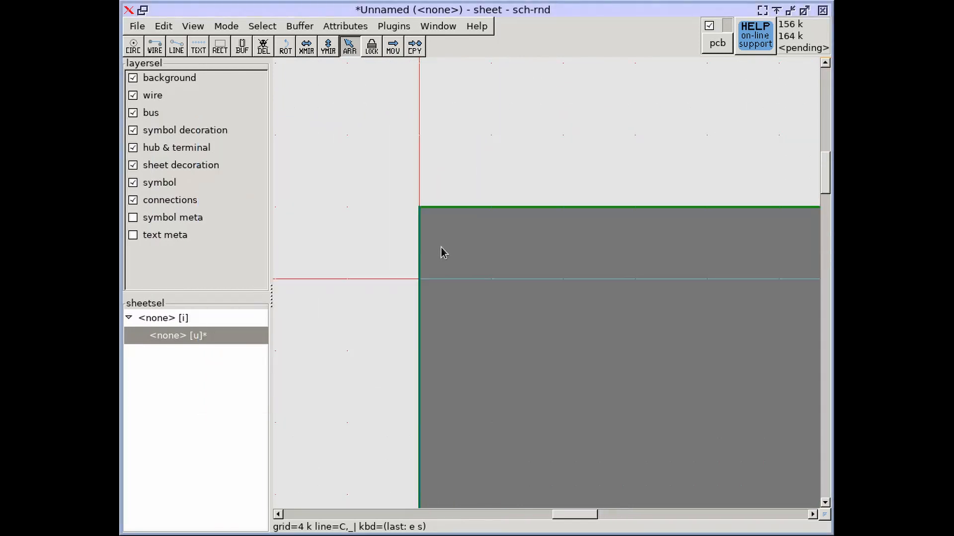
scroll(525, 296, "down", 5)
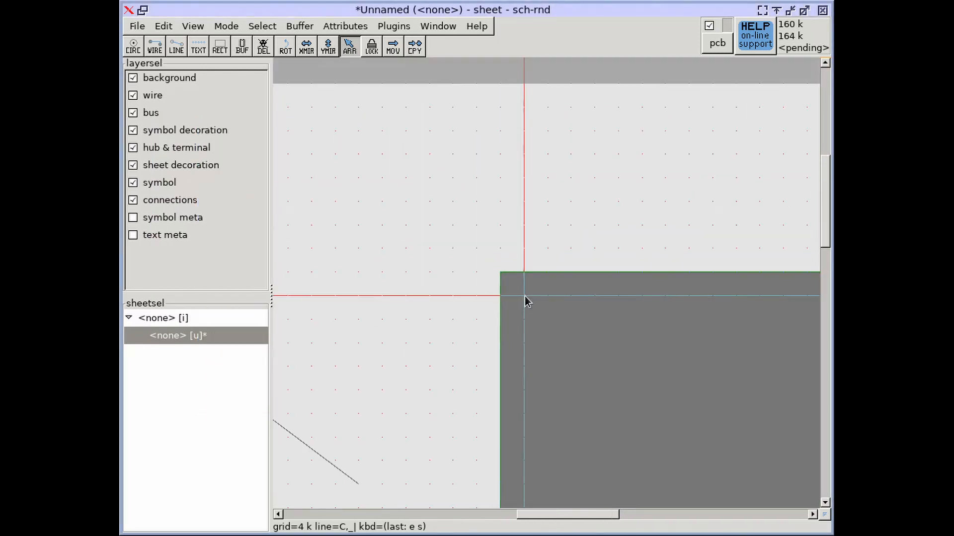
Place the text "foobar" below the rectangle at about 156 k, 72 k
middle_click_drag(558, 342, 519, 238)
scroll(520, 237, "down", 4)
middle_click_drag(497, 298, 490, 159)
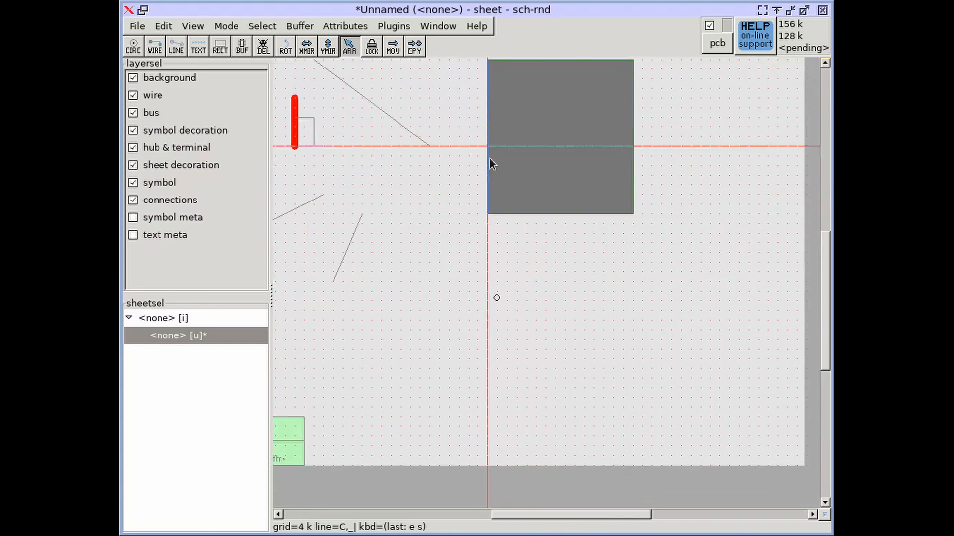
left_click(198, 48)
left_click(487, 292)
type("foobar")
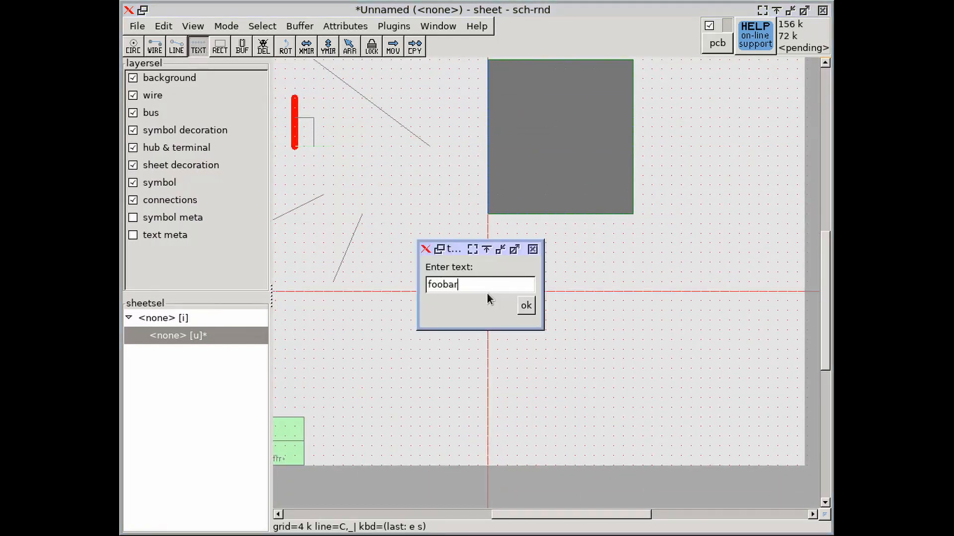
key("Return")
key("Escape")
Move the foobar text about 4 k left and 4 k down, and reduce the grid to 1 k
scroll(487, 294, "up", 5)
scroll(487, 293, "up", 4)
scroll(546, 258, "down", 5)
left_click_drag(558, 252, 511, 296)
scroll(511, 297, "down", 3)
scroll(511, 296, "up", 6)
key("bracketleft")
key("bracketleft")
Set the foobar text's stroke pen to new_pen through its object properties
right_click(493, 260)
left_click(505, 270)
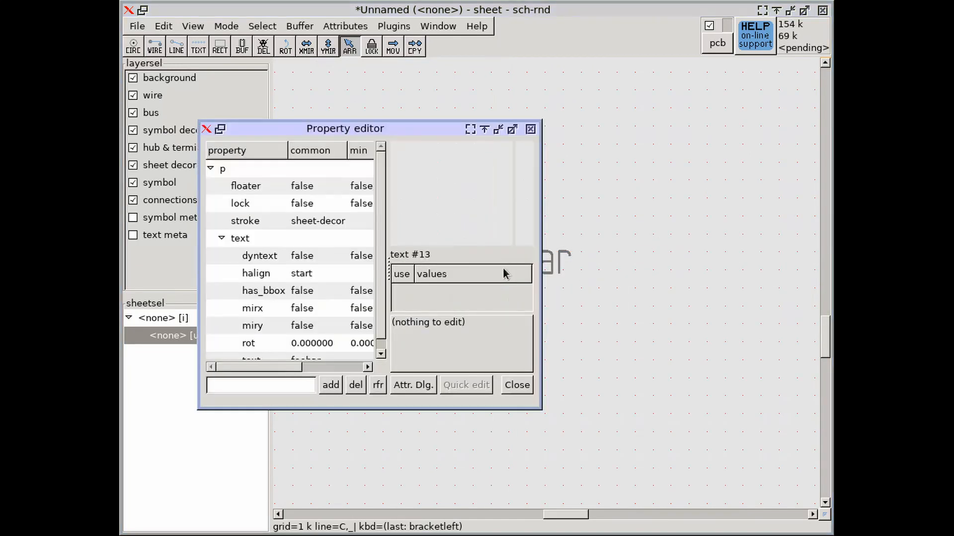
scroll(337, 253, "down", 1)
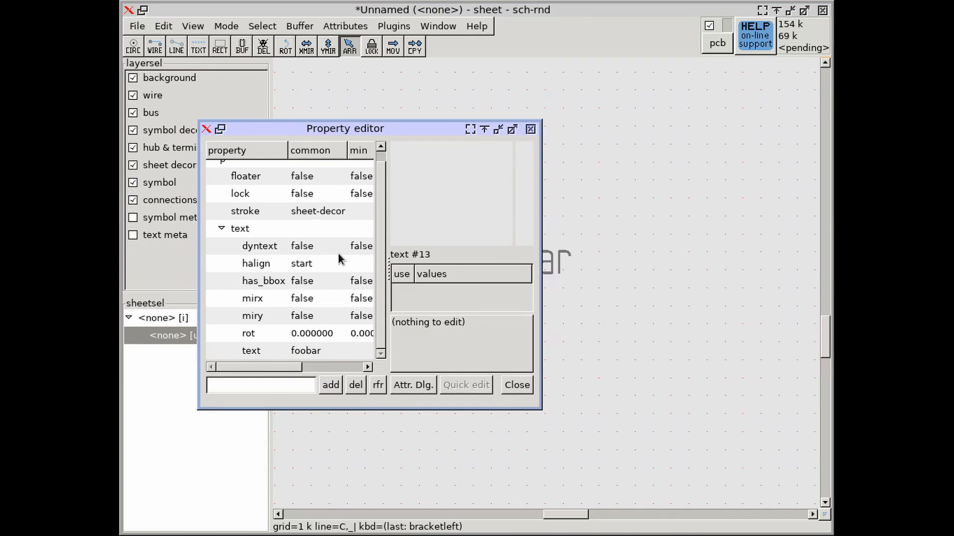
left_click(332, 214)
left_click_drag(413, 131, 332, 140)
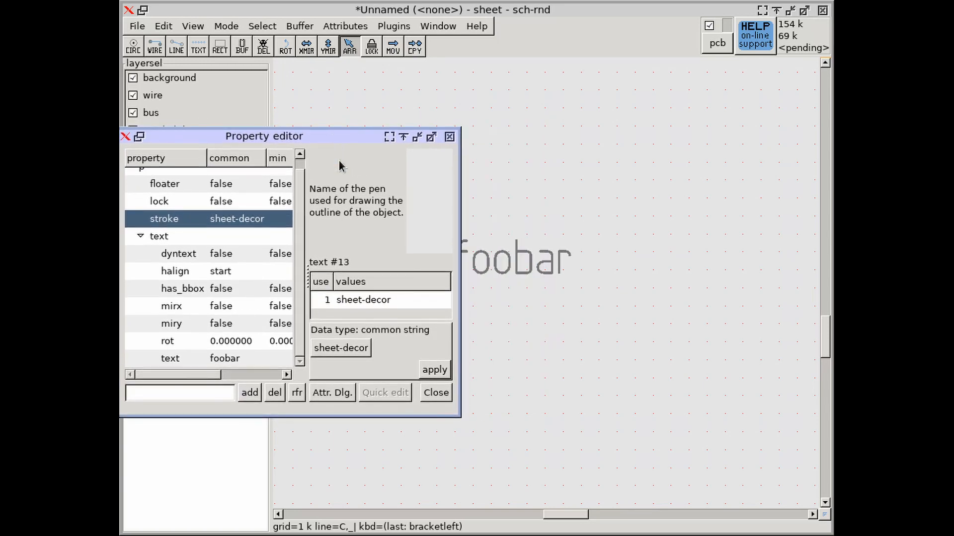
left_click(342, 353)
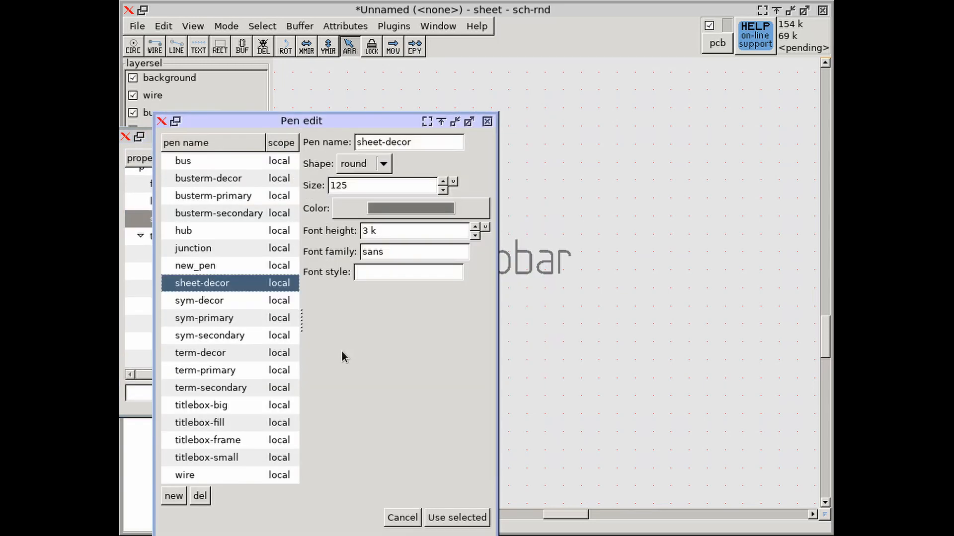
left_click(207, 268)
left_click(437, 518)
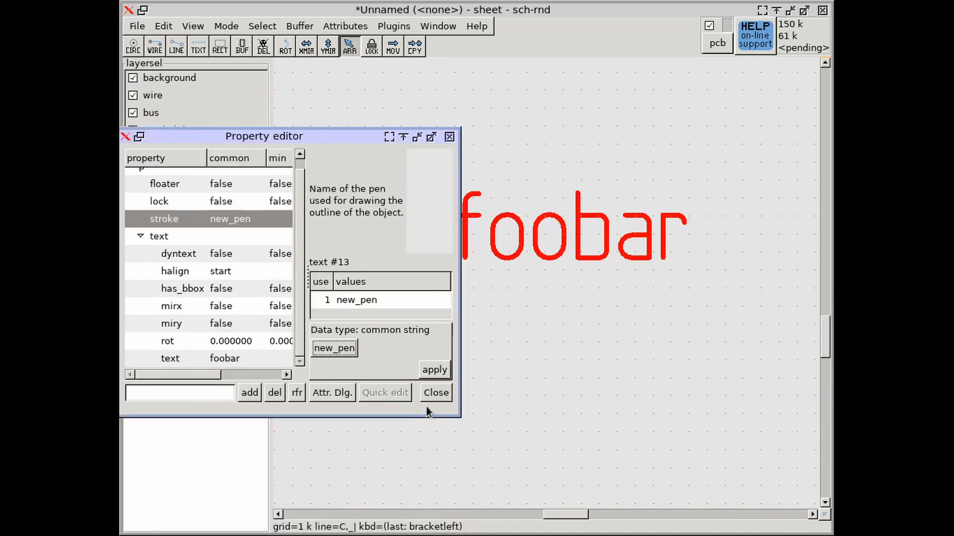
Examine the size and font settings of the text's new_pen without changing them, and close the property editor
left_click(334, 348)
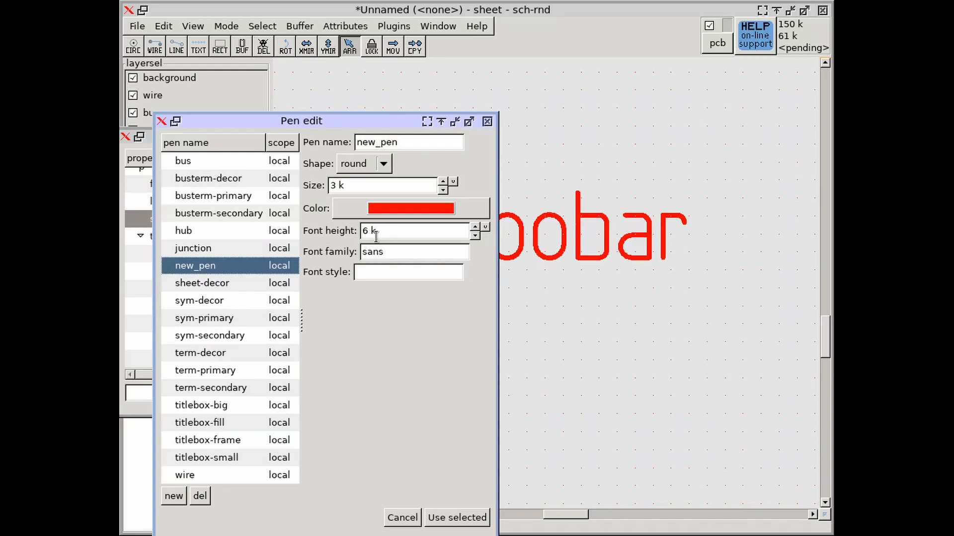
left_click(411, 518)
left_click(432, 393)
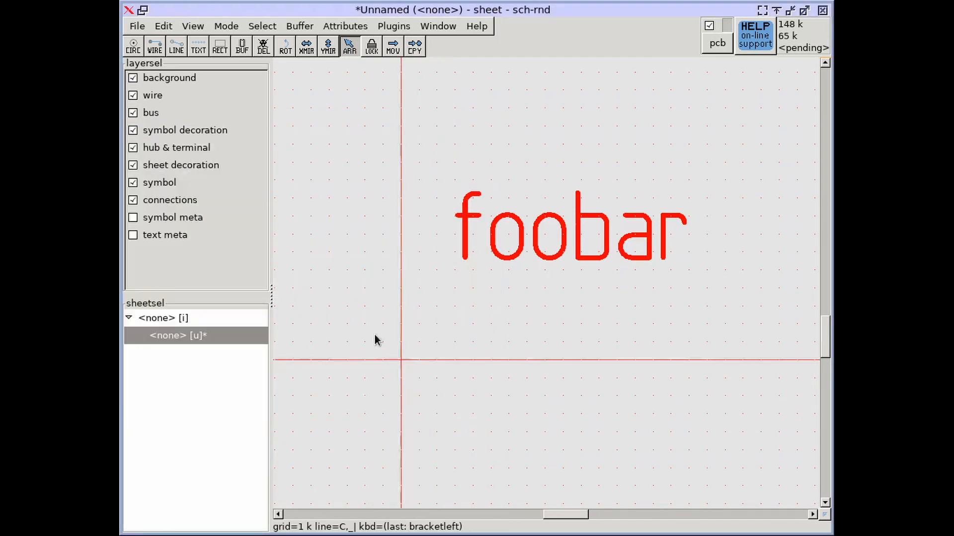
Place a second "foobar" text below the red one at about 152 k, 64 k
left_click(199, 45)
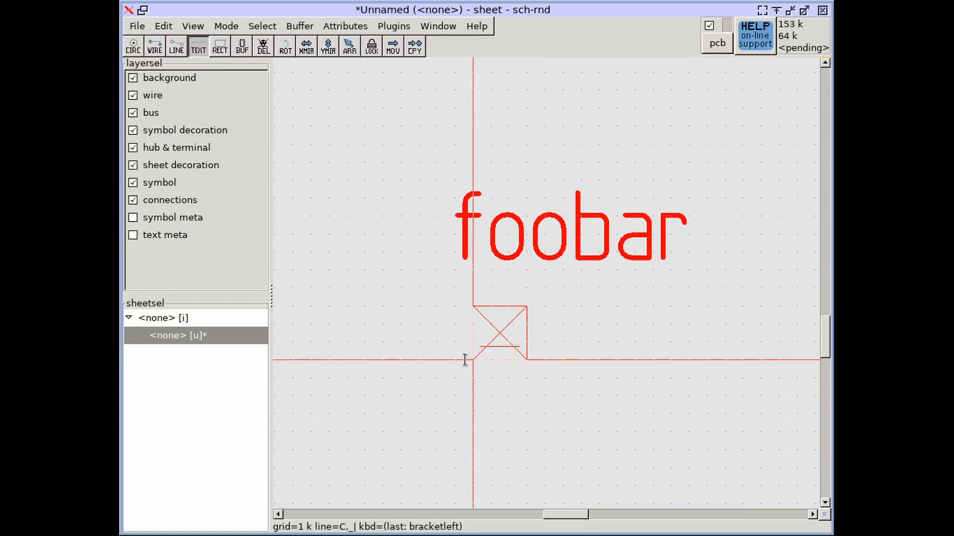
left_click(451, 364)
type("foobar")
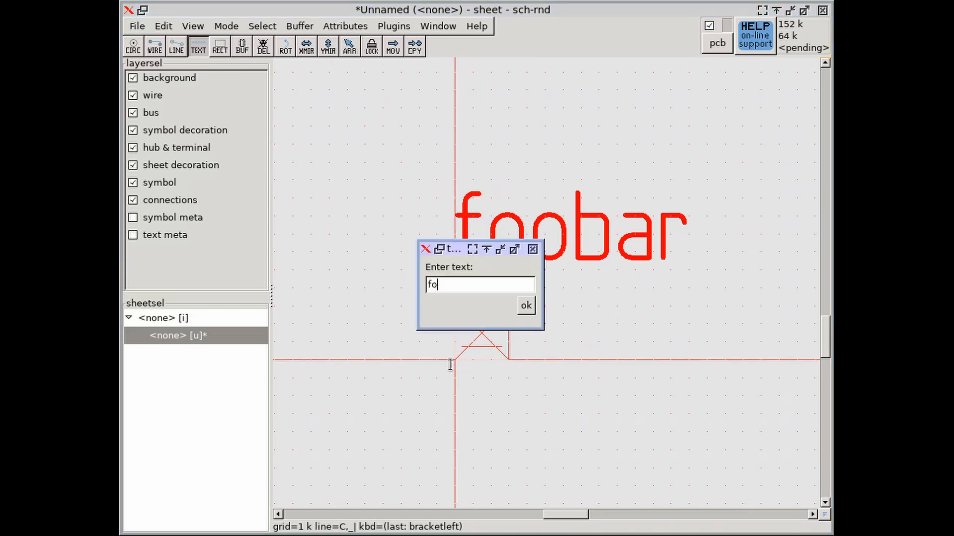